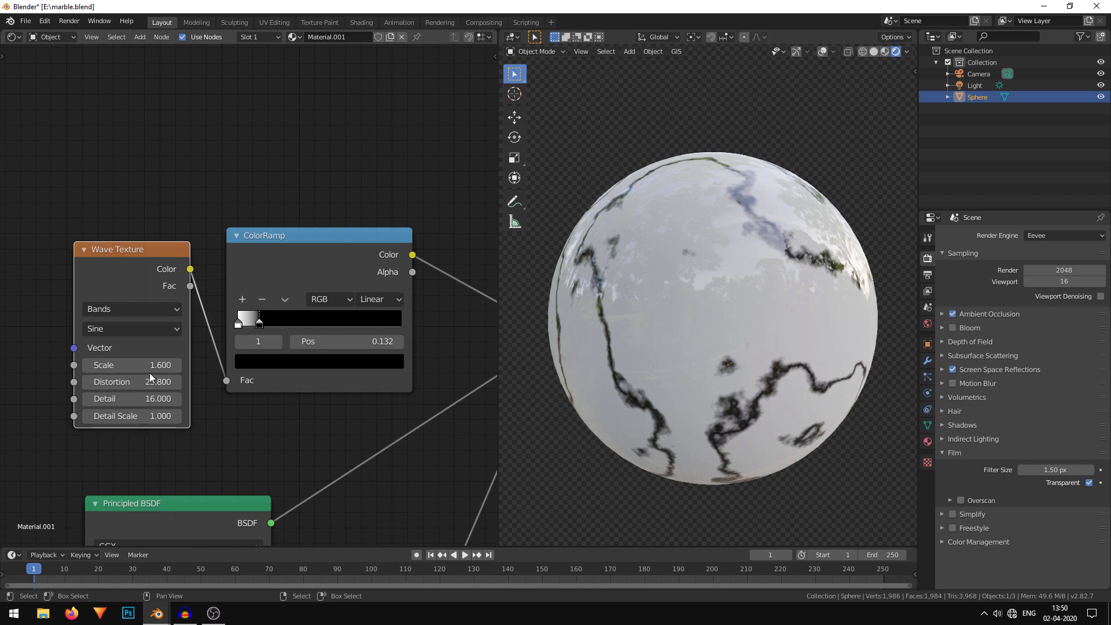
- Set the Wave Texture's scale to 5.0 and its distortion to 26.9
left_click_drag(133, 365, 343, 395)
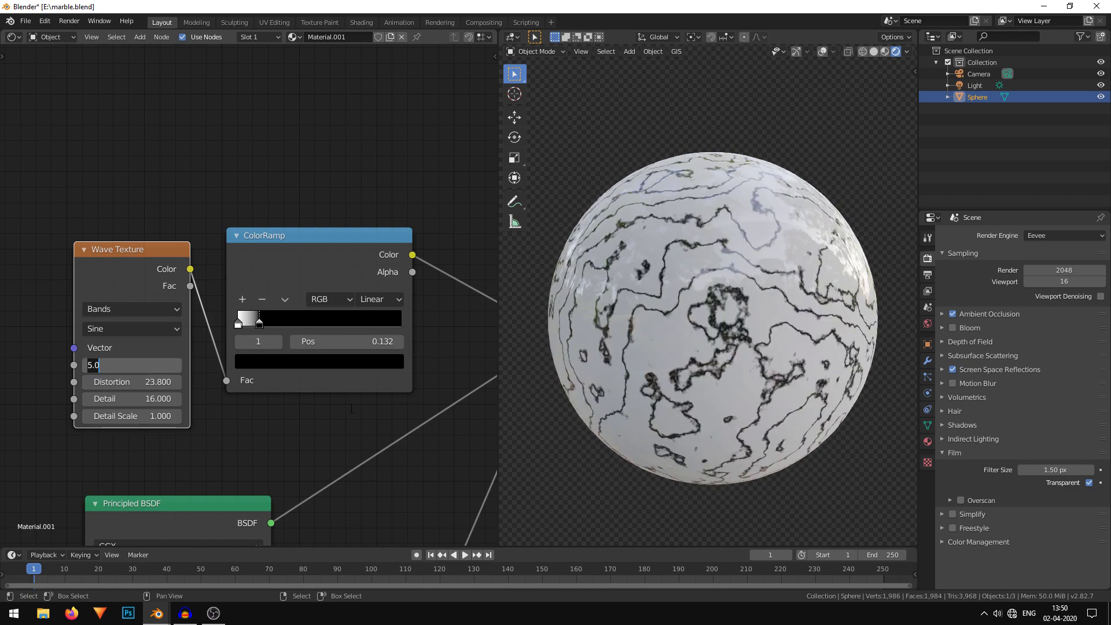
left_click(234, 439)
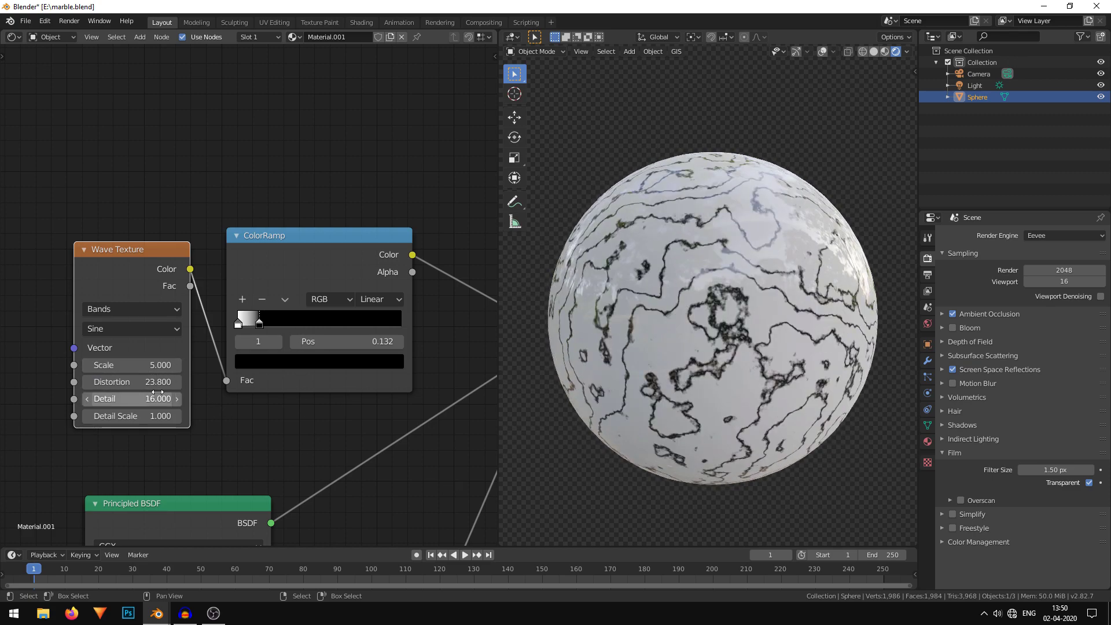
left_click_drag(149, 382, 203, 382)
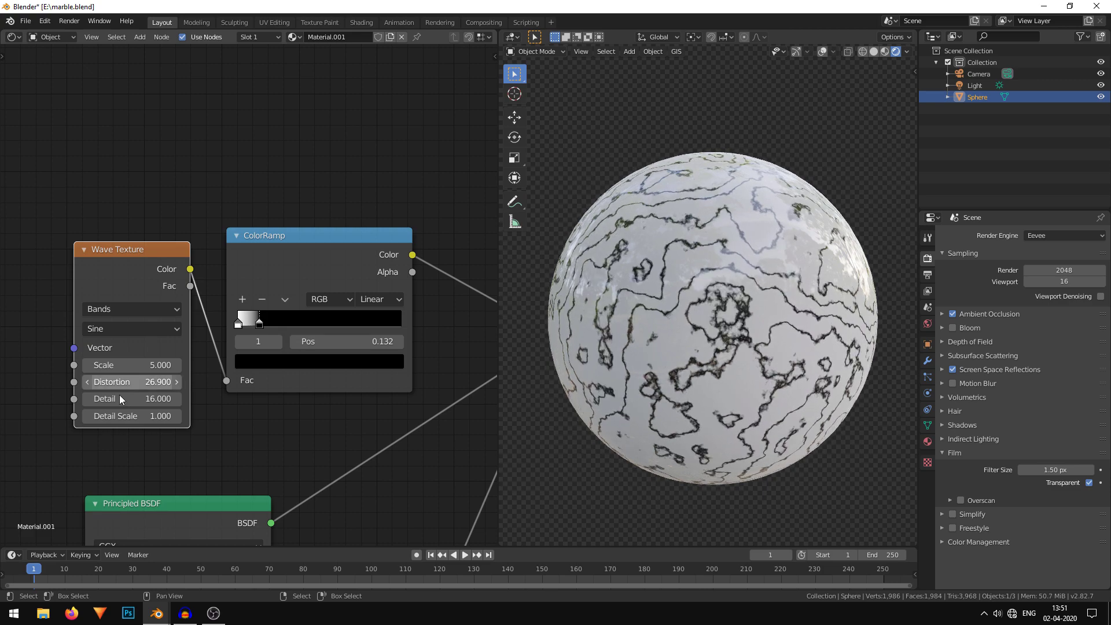
- Move the ColorRamp's black stop to position 0.191 to thicken the marble veins
mouse_move(259, 323)
left_mouse_down()
mouse_move(285, 328)
mouse_move(269, 325)
left_mouse_up()
scroll(726, 406, "up", 1)
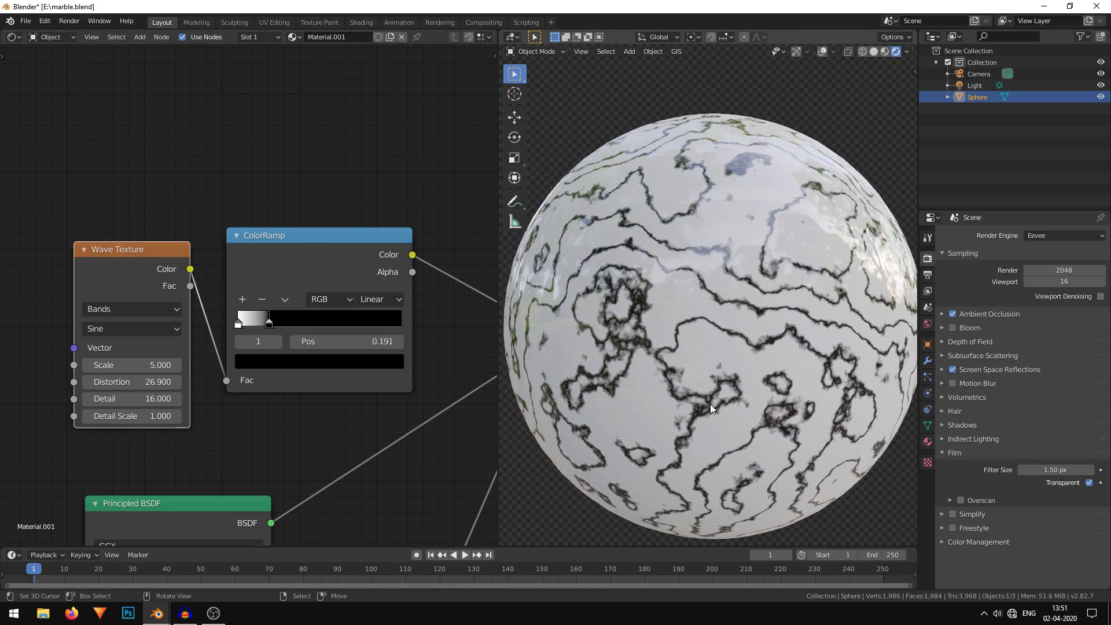
scroll(736, 400, "down", 2)
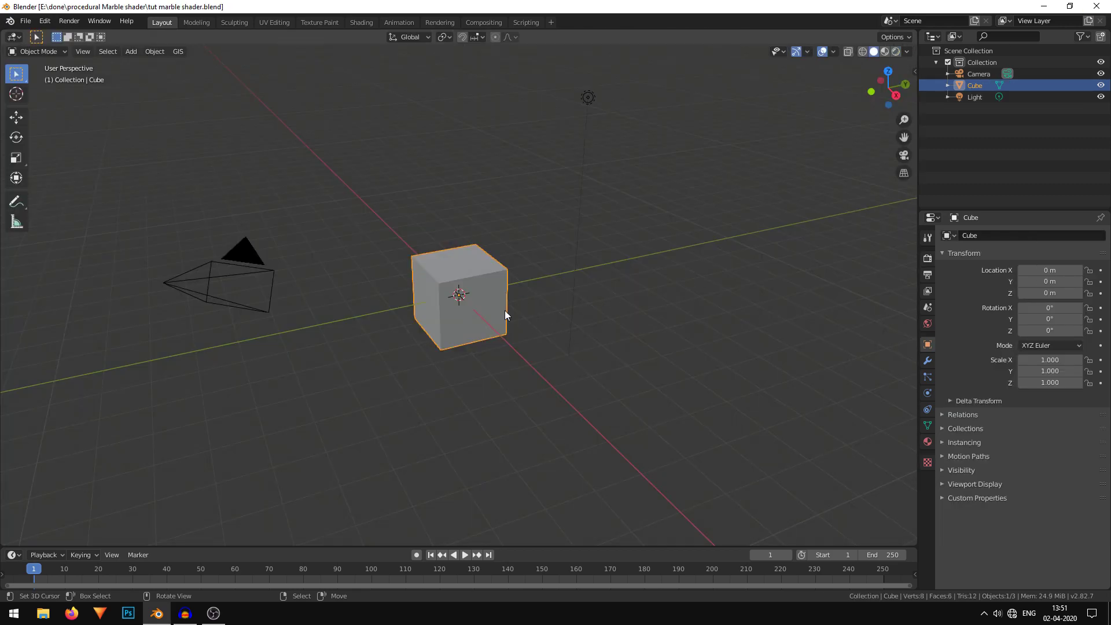
- Delete the default cube and add a UV sphere in its place
scroll(650, 311, "up", 3)
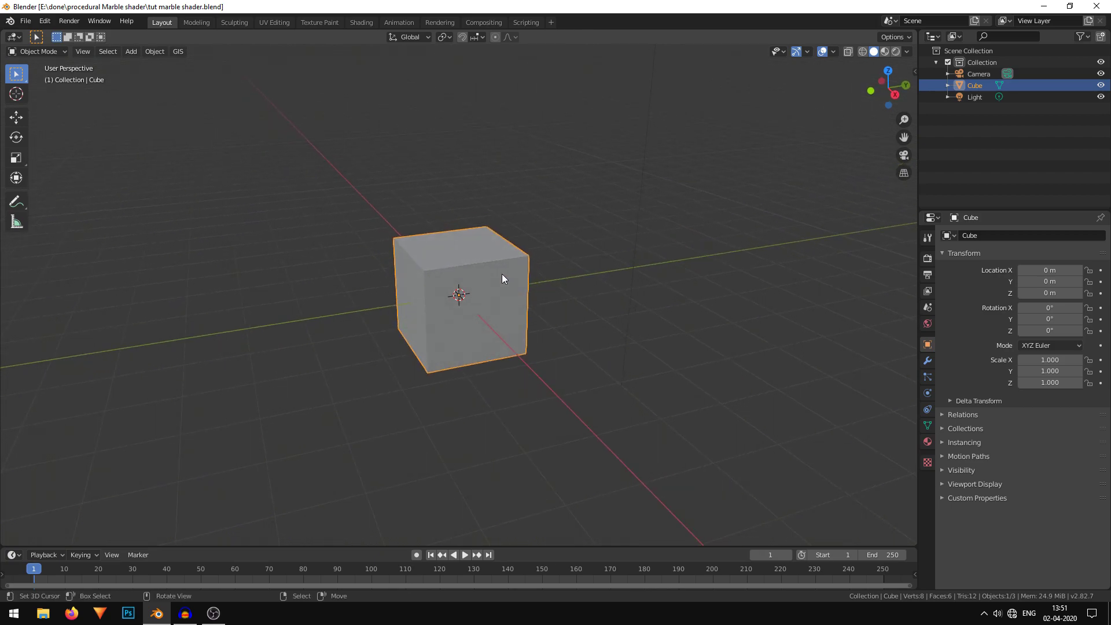
key("Delete")
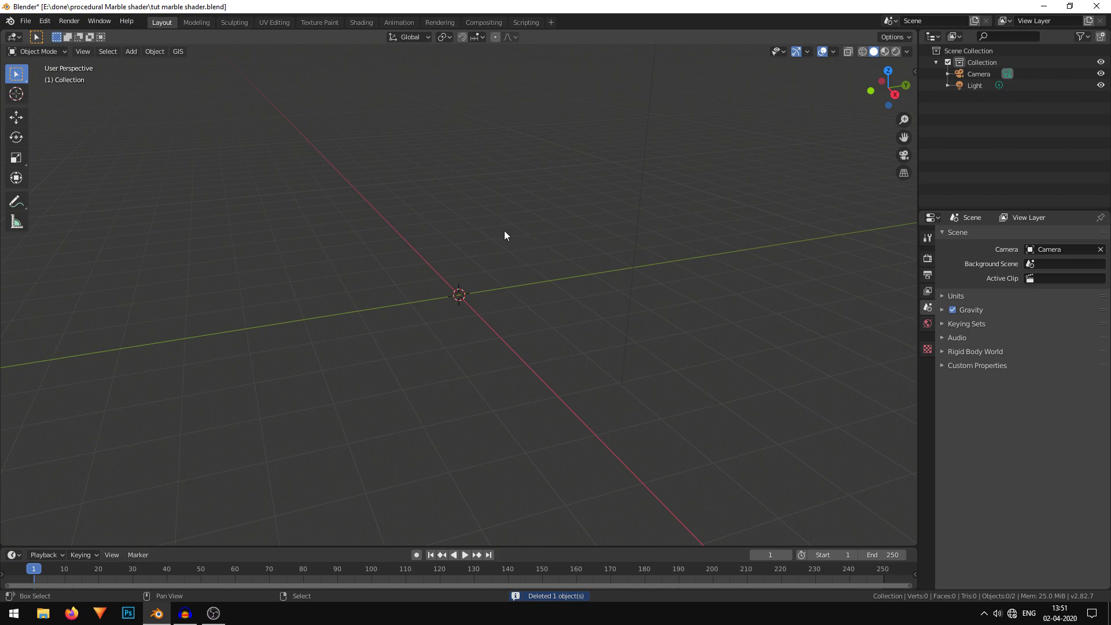
key("shift+a")
mouse_move(504, 232)
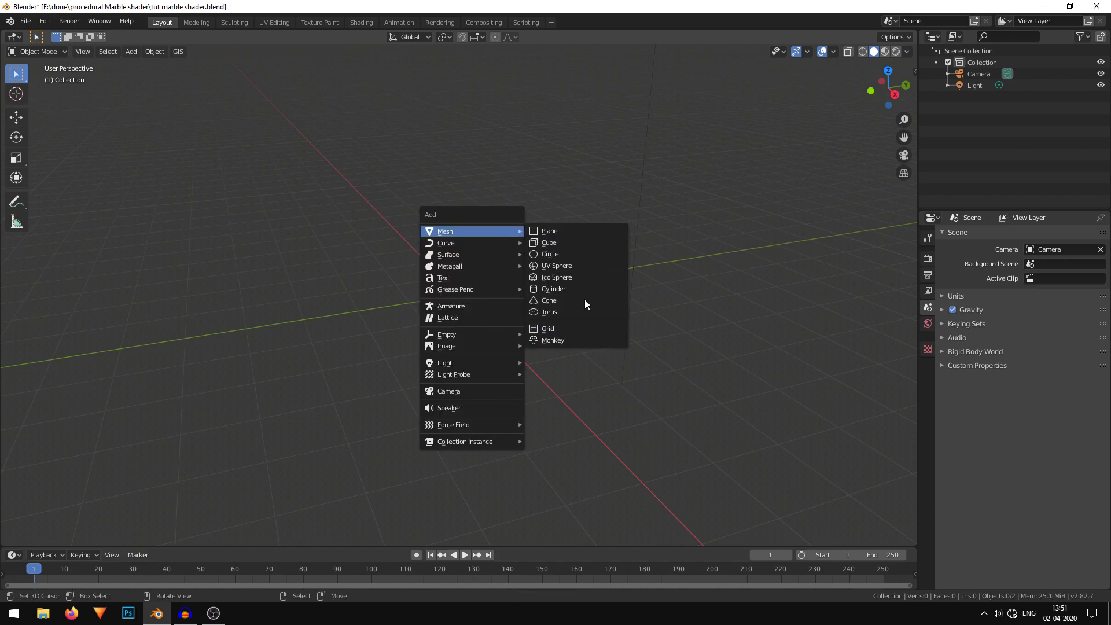
left_click(568, 266)
scroll(568, 273, "up", 7)
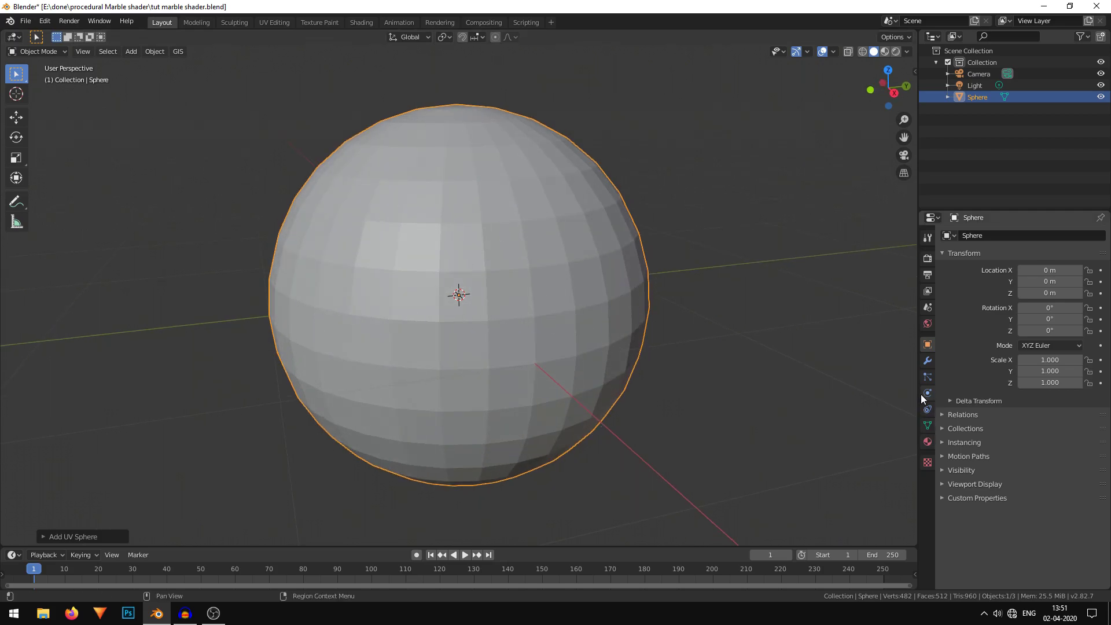
- Add a Subdivision Surface modifier to the sphere, apply it, and shade the sphere smooth
left_click(927, 361)
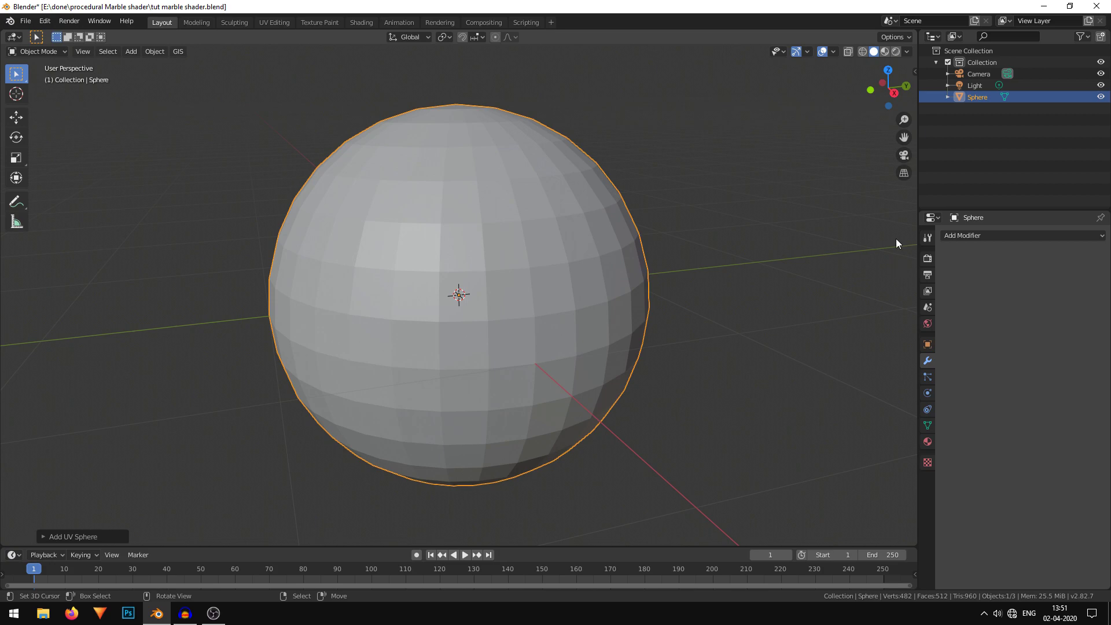
left_click(1002, 235)
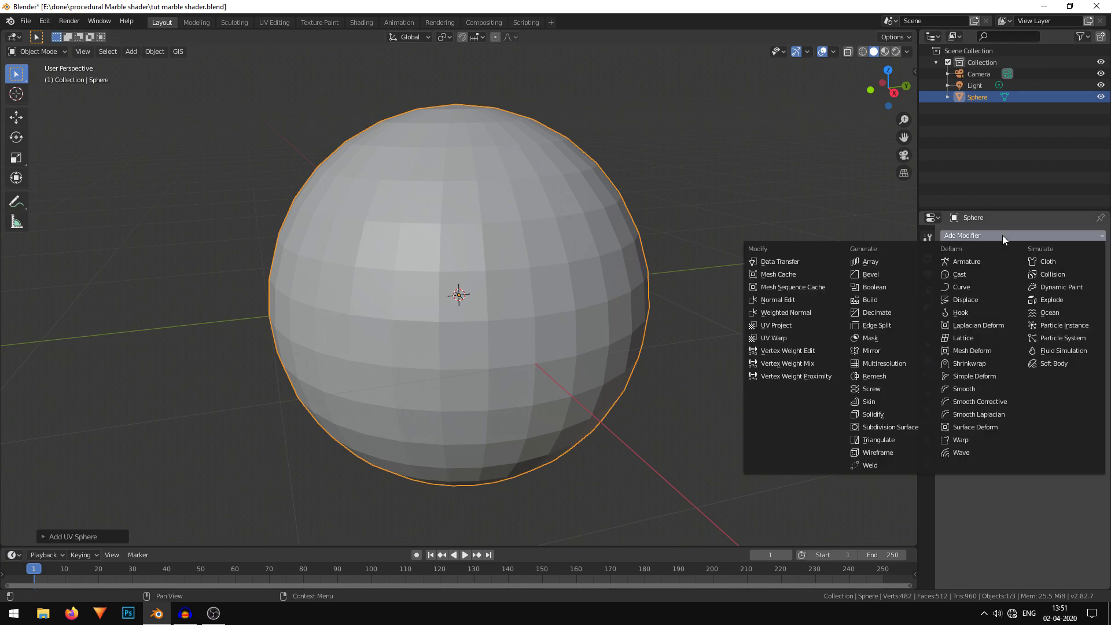
left_click(904, 427)
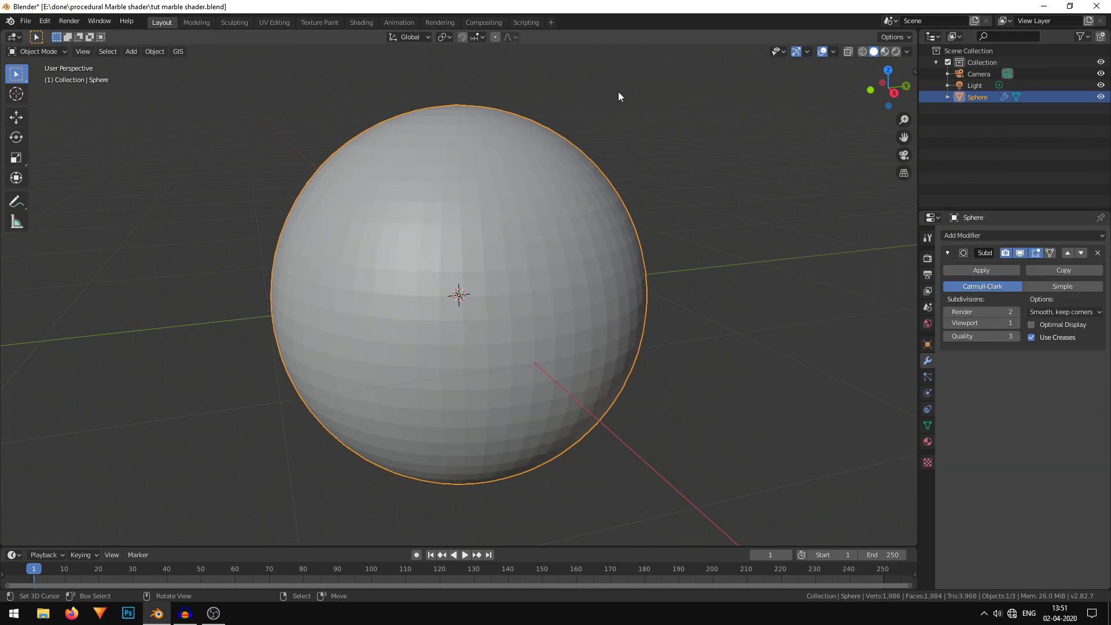
scroll(499, 359, "up", 2)
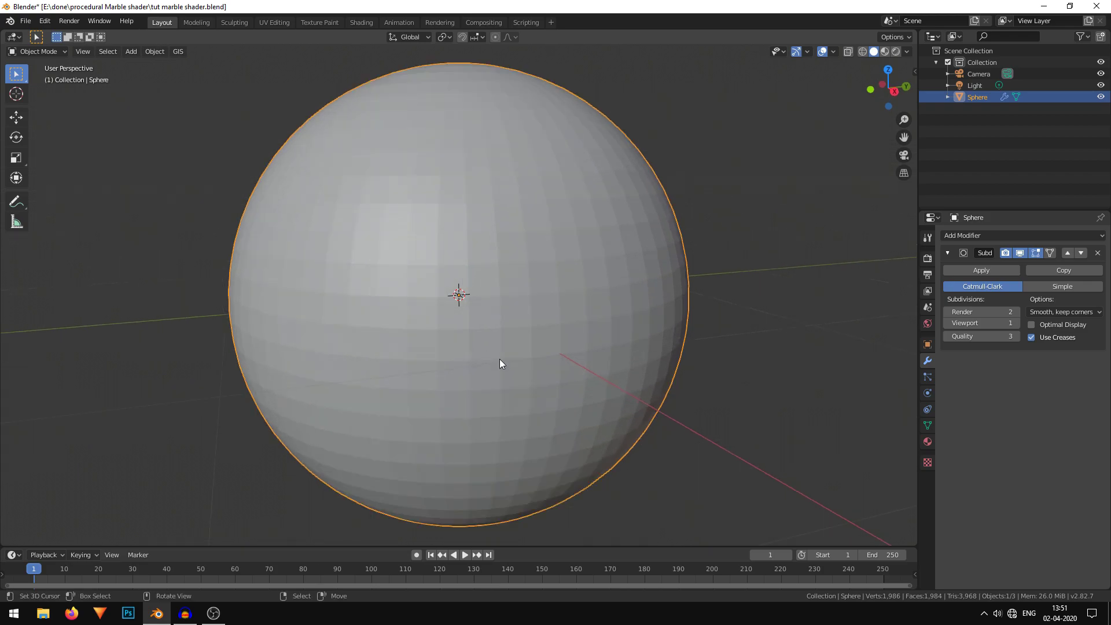
mouse_move(536, 259)
middle_mouse_down()
mouse_move(521, 311)
mouse_move(567, 268)
middle_mouse_up()
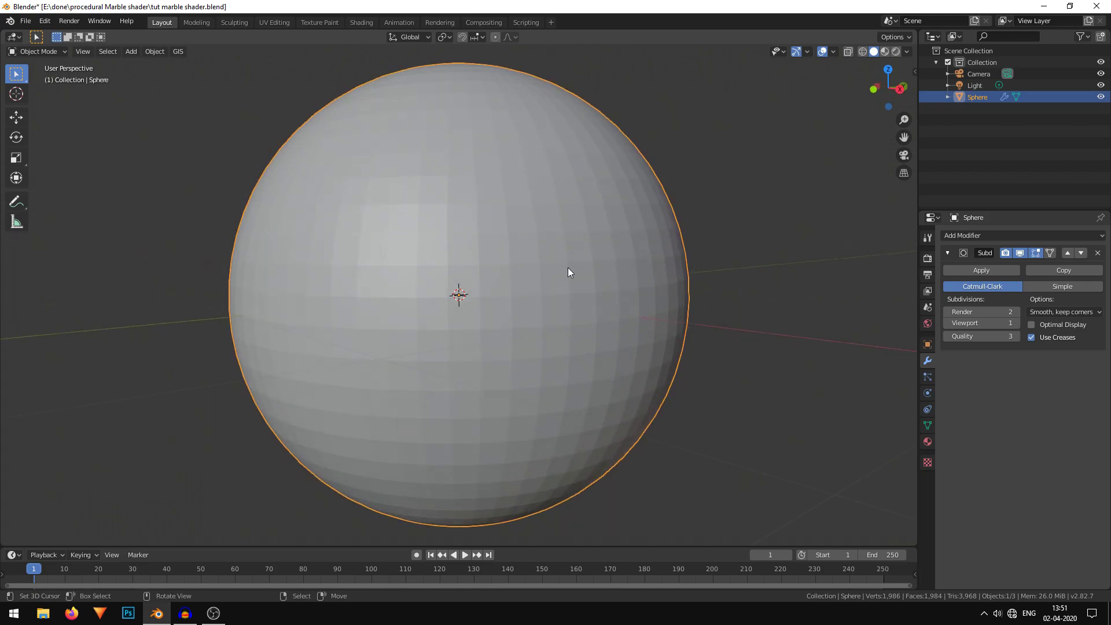
scroll(661, 262, "down", 2)
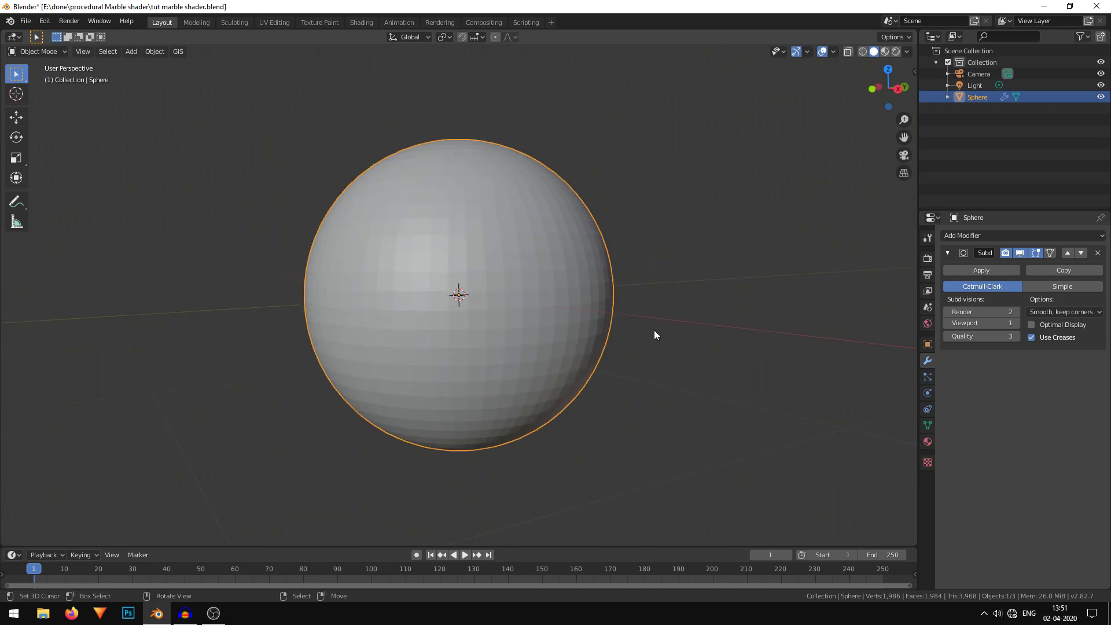
scroll(655, 332, "up", 1)
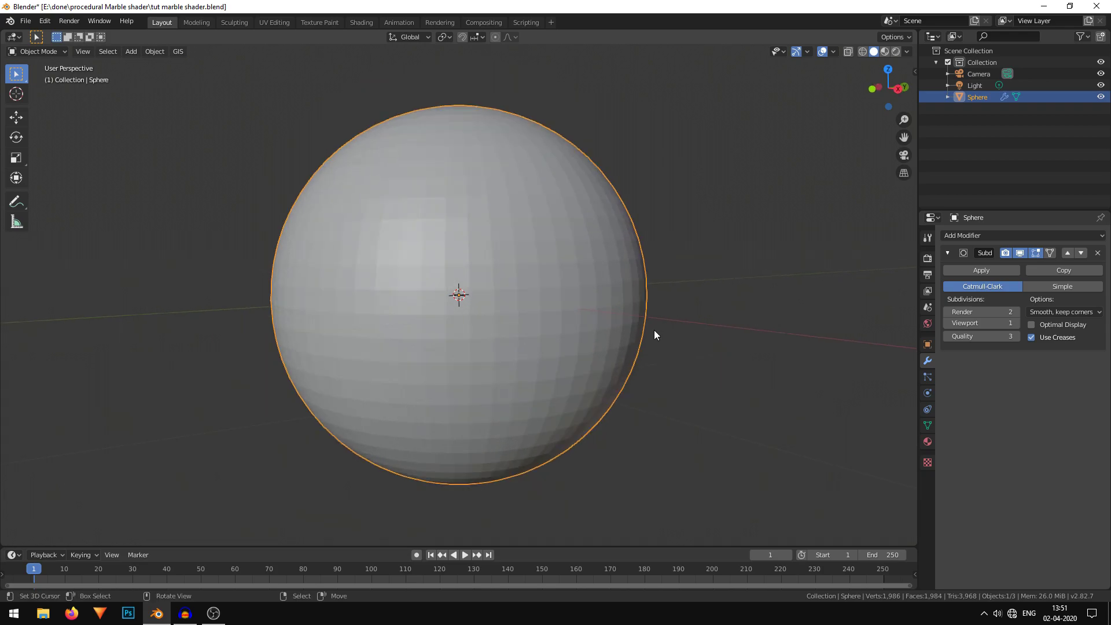
left_click(991, 267)
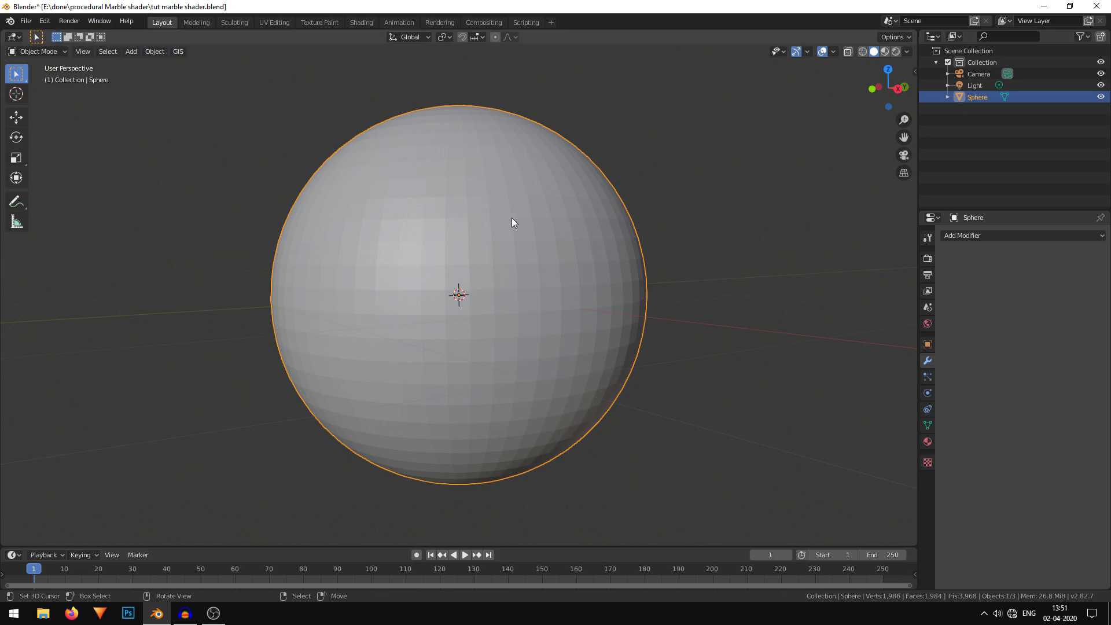
left_click(158, 52)
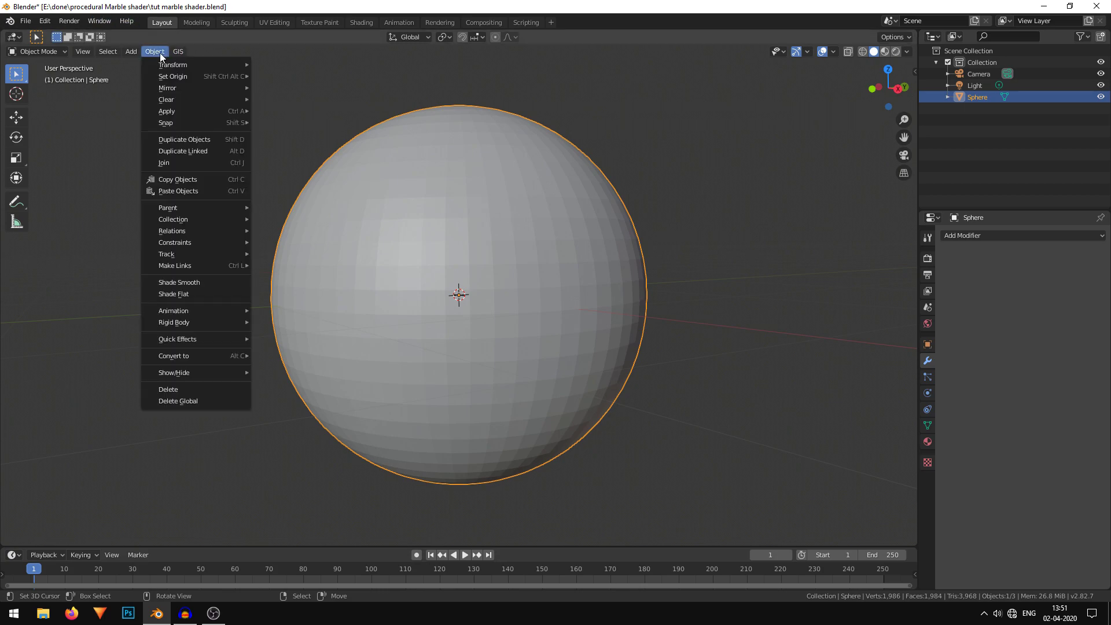
left_click(202, 278)
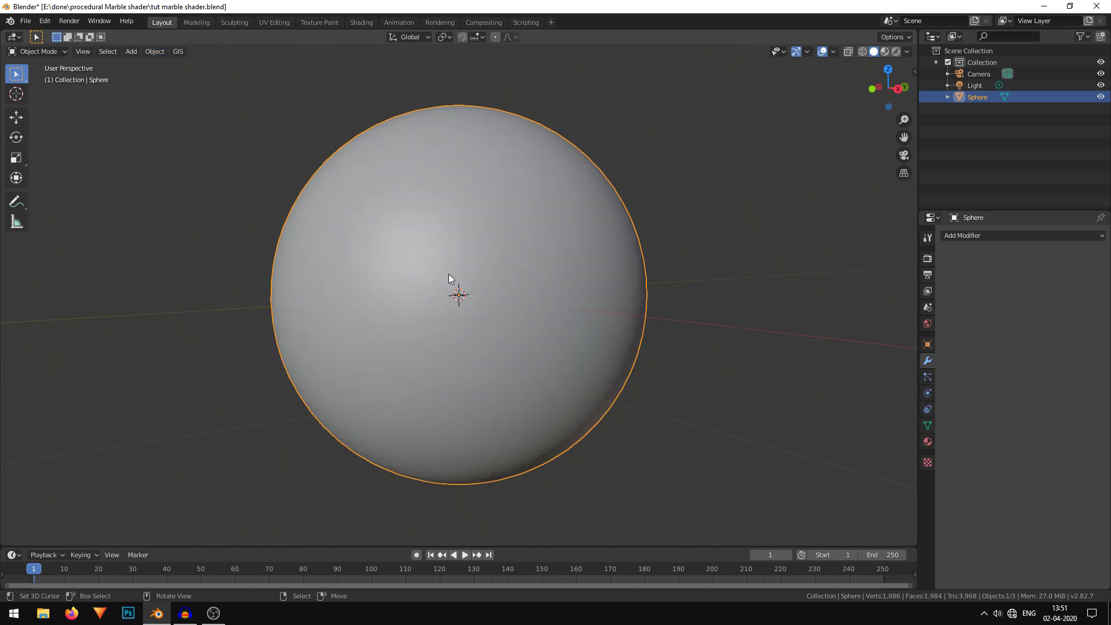
- Split the 3D viewport into two side-by-side areas and turn one of them into a Shader Editor
scroll(505, 297, "down", 1)
middle_click_drag(519, 323, 685, 329, "shift")
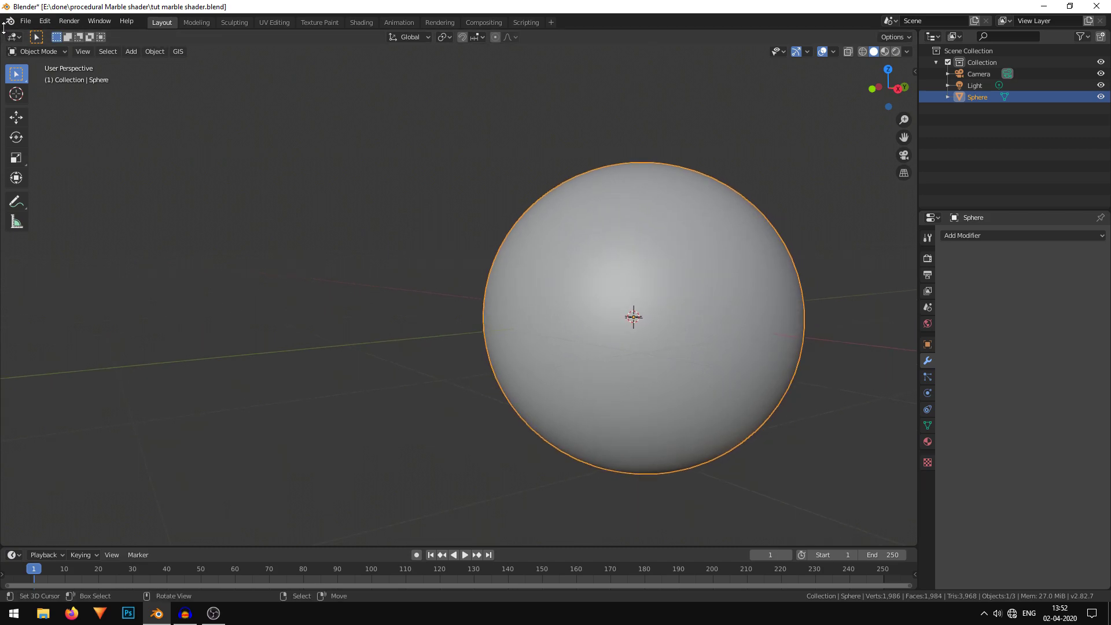
left_click_drag(5, 29, 492, 278)
middle_click_drag(836, 287, 779, 285, "shift")
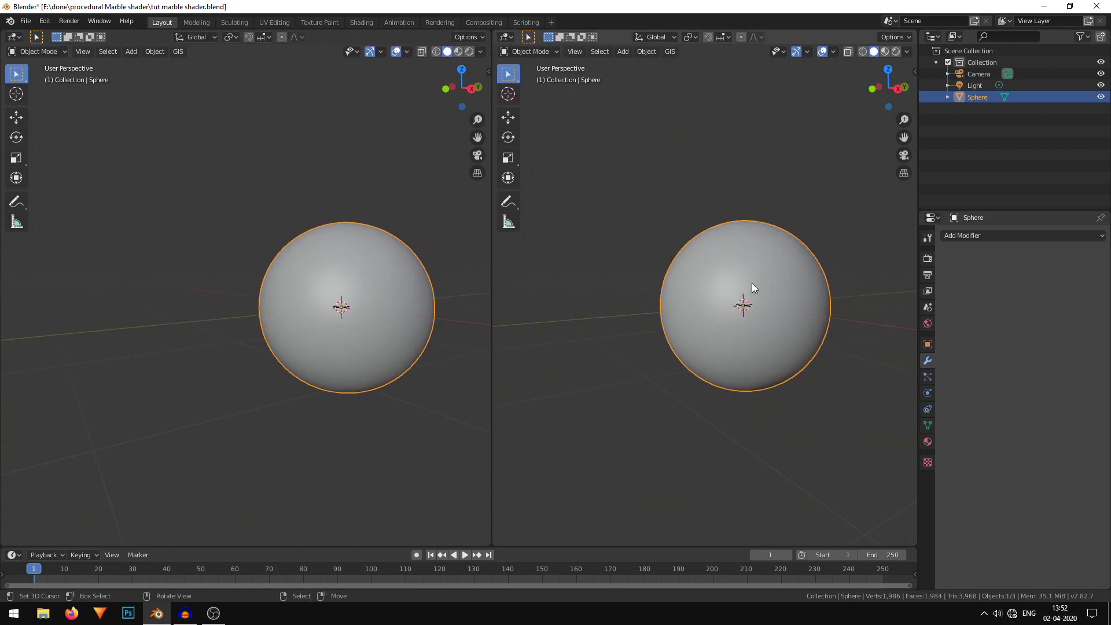
key("KP_Decimal")
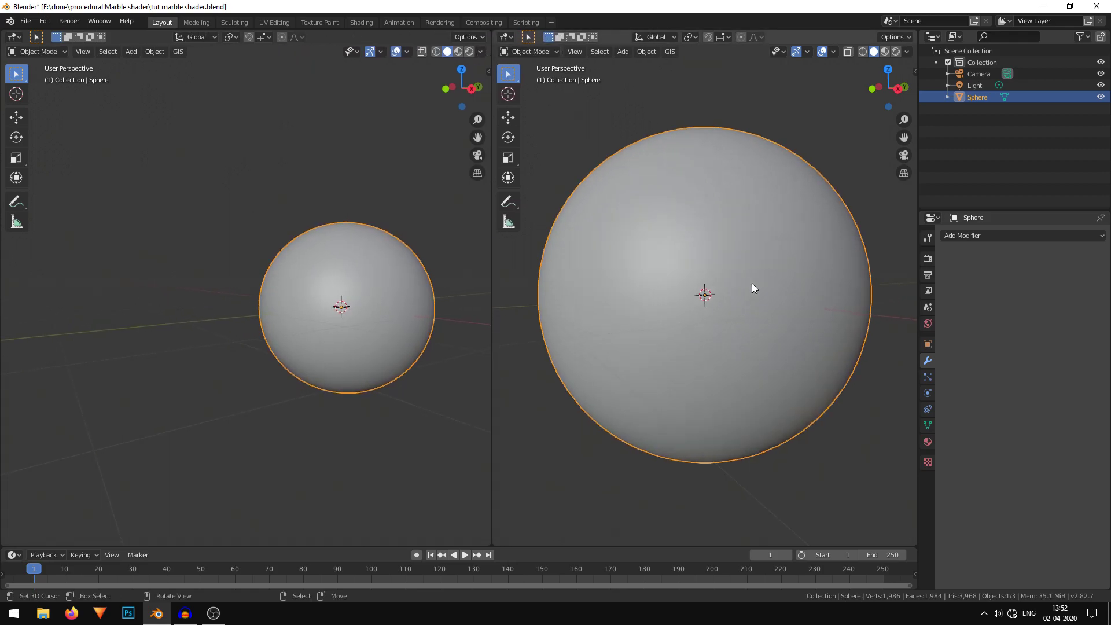
left_click(14, 38)
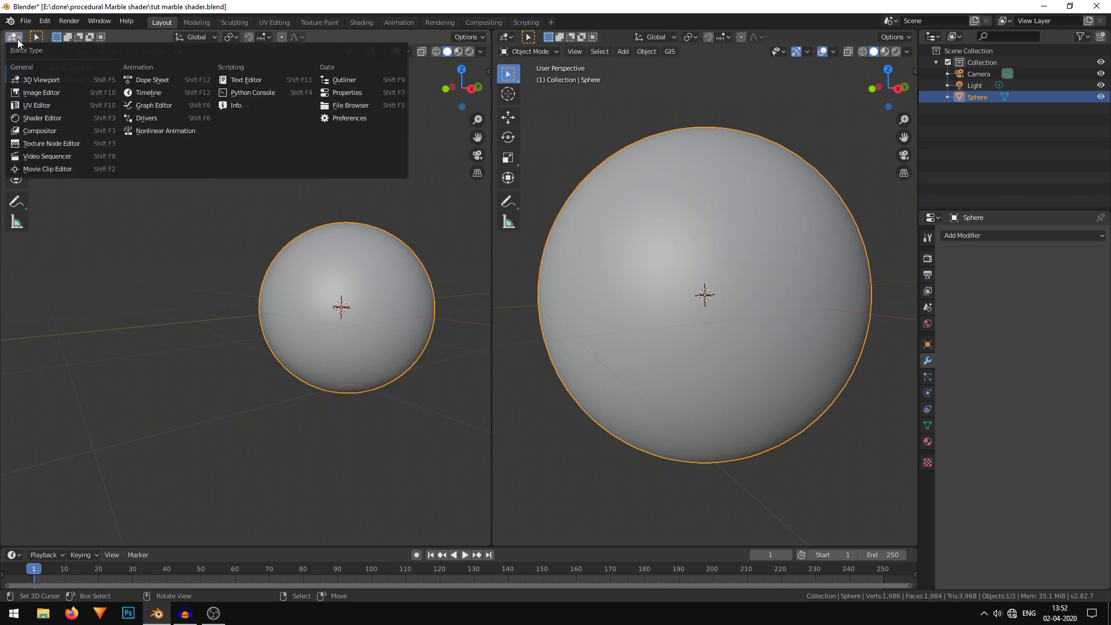
left_click(70, 116)
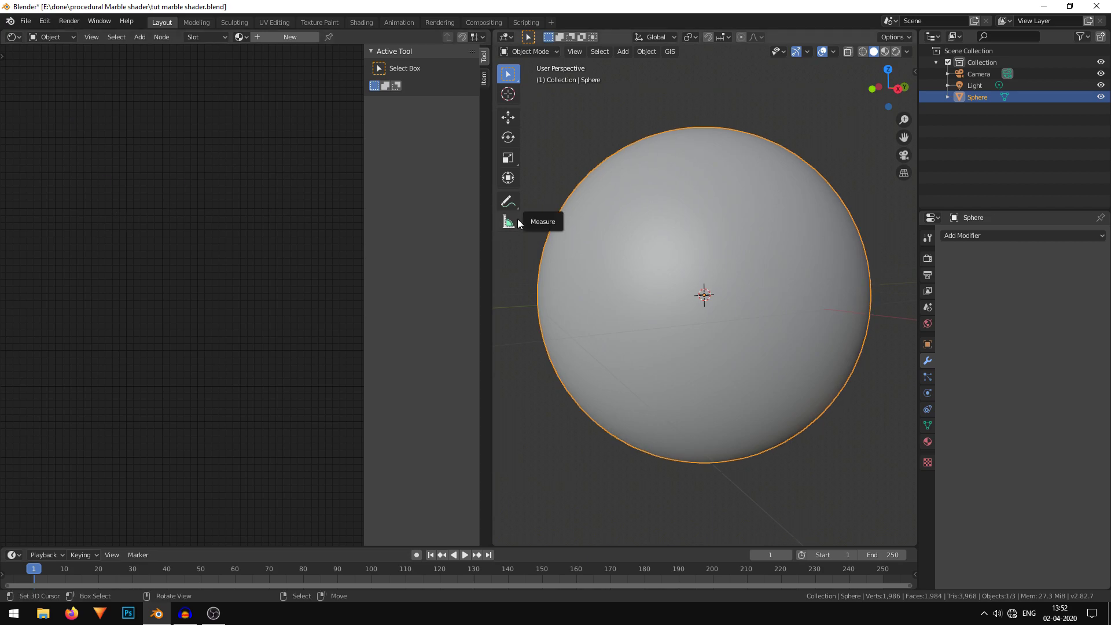
- Show the 3D viewport in Material Preview shading and create a new material for the sphere
left_click(886, 52)
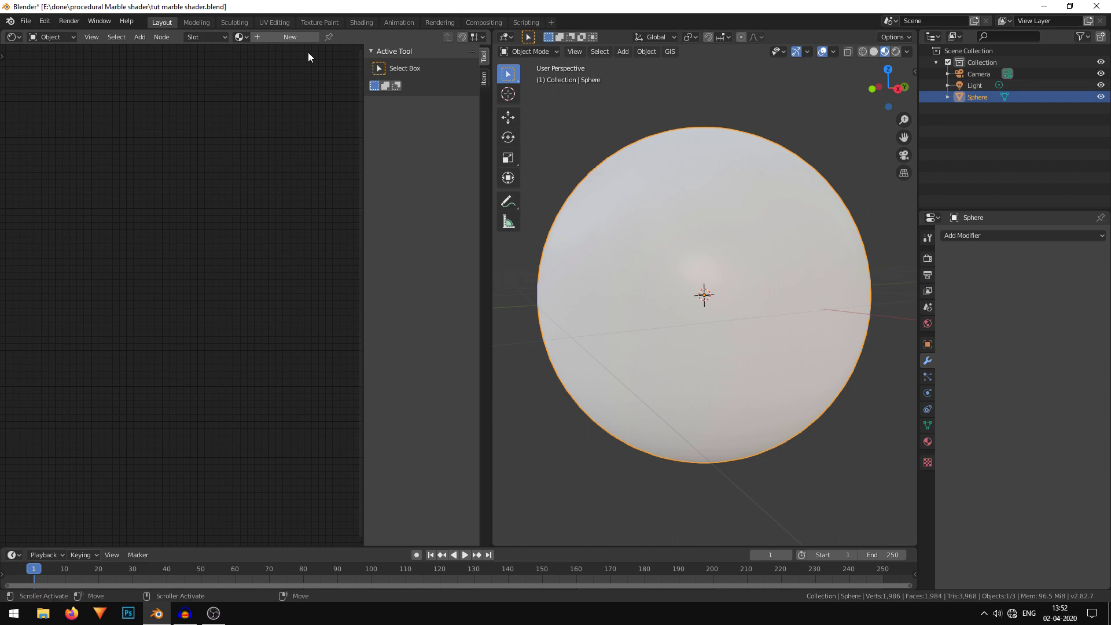
left_click(287, 37)
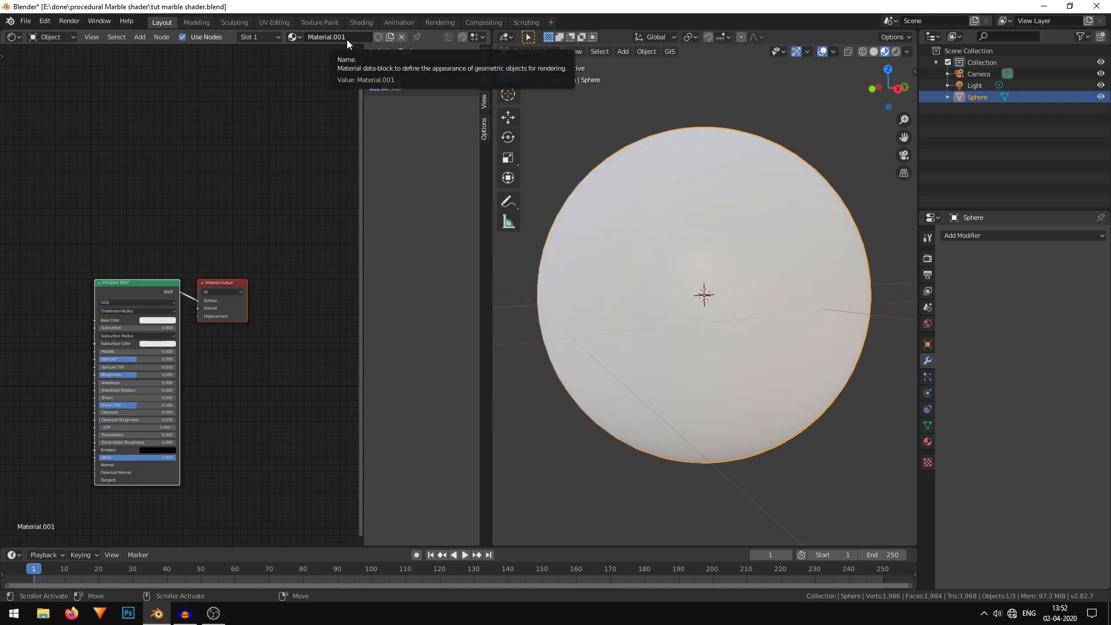
scroll(176, 297, "up", 2)
middle_click_drag(296, 212, 340, 97)
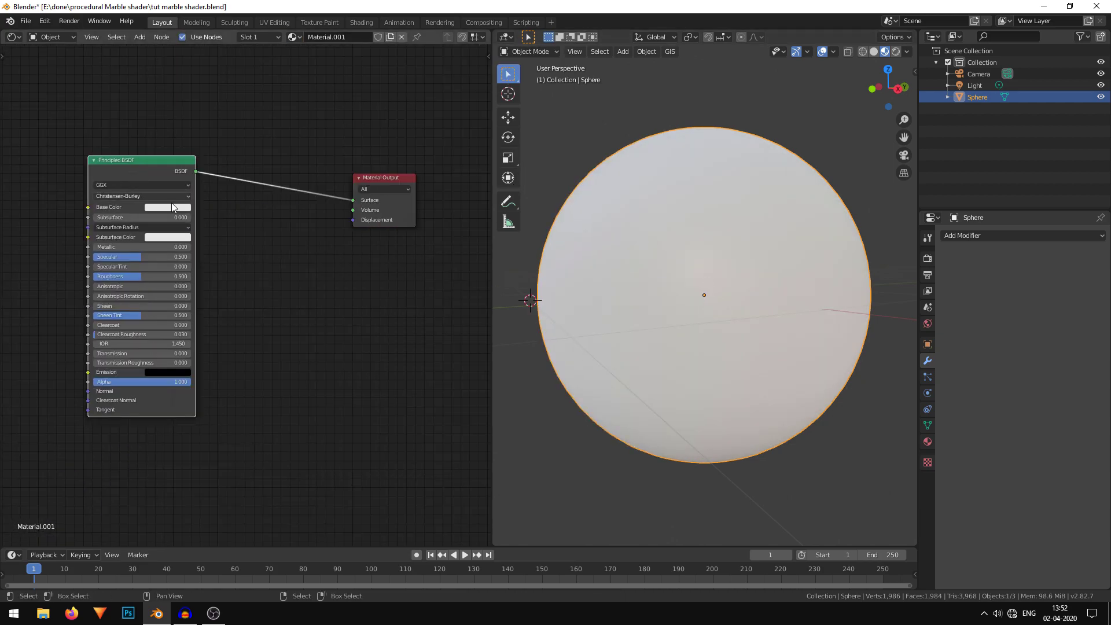
- Duplicate the Principled BSDF node and darken the copy's base color to near black
left_click_drag(165, 176, 152, 168)
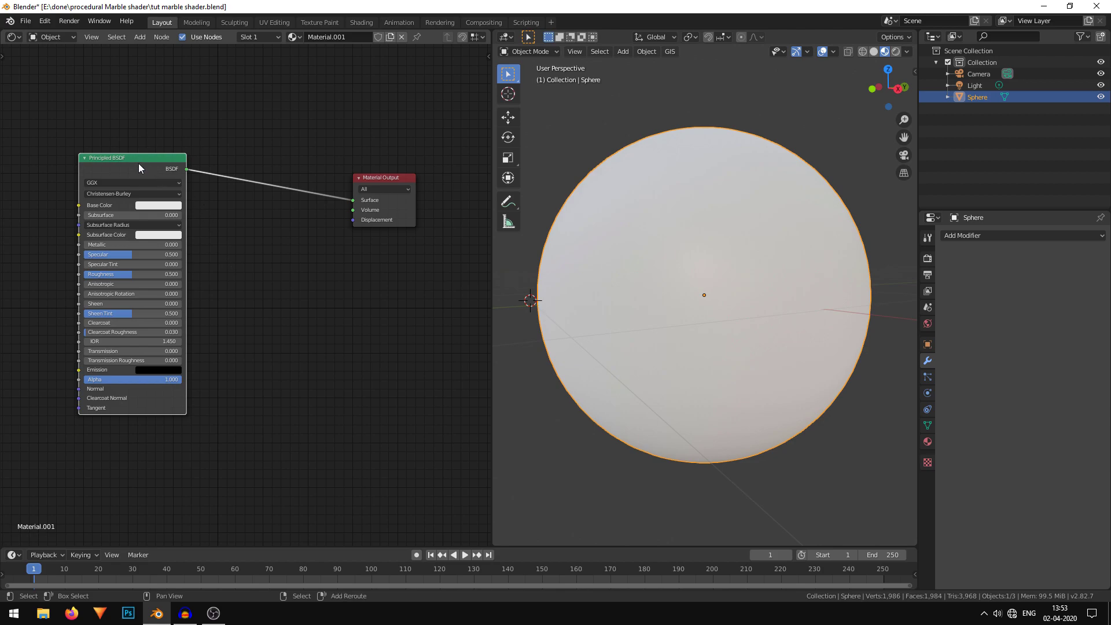
key("shift+d")
left_click(289, 265)
scroll(253, 224, "up", 1)
mouse_move(254, 224)
middle_mouse_down()
mouse_move(255, 211)
mouse_move(265, 221)
middle_mouse_up()
left_click(349, 308)
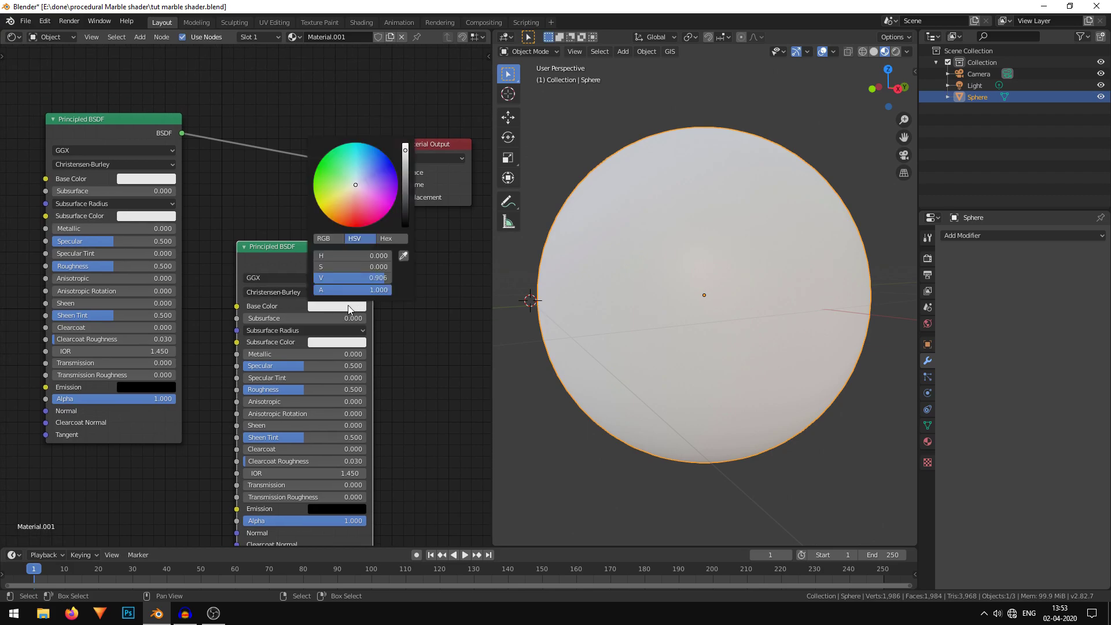
left_click_drag(404, 177, 405, 219)
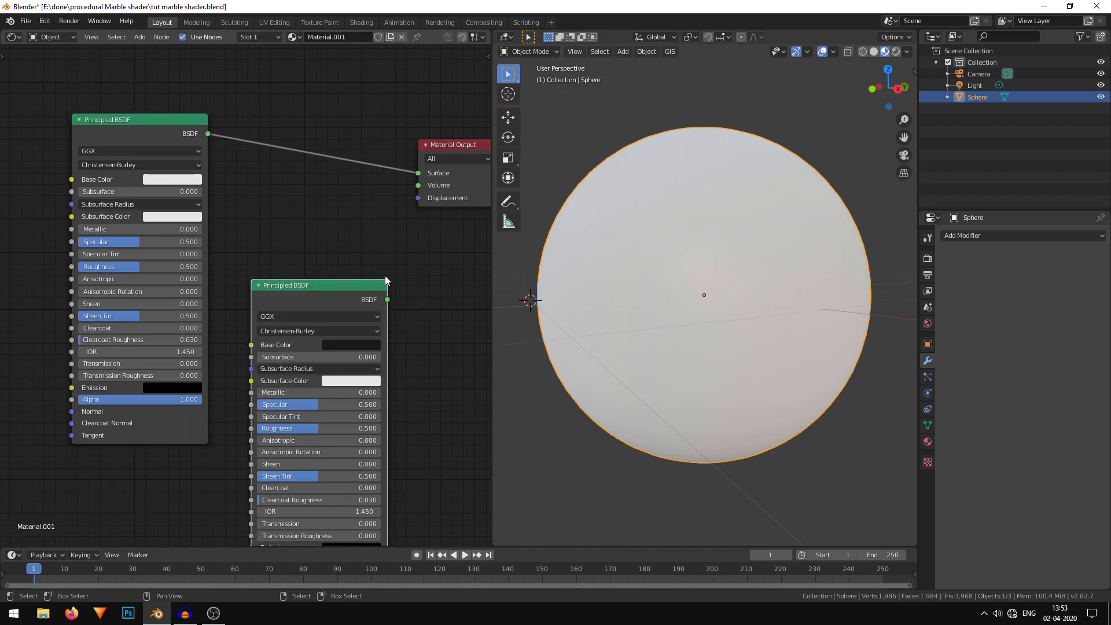
- Arrange the nodes with the dark Principled BSDF directly below the white one and the Material Output lowered between them
scroll(397, 221, "down", 2)
left_click_drag(346, 228, 204, 380)
left_click_drag(413, 118, 418, 233)
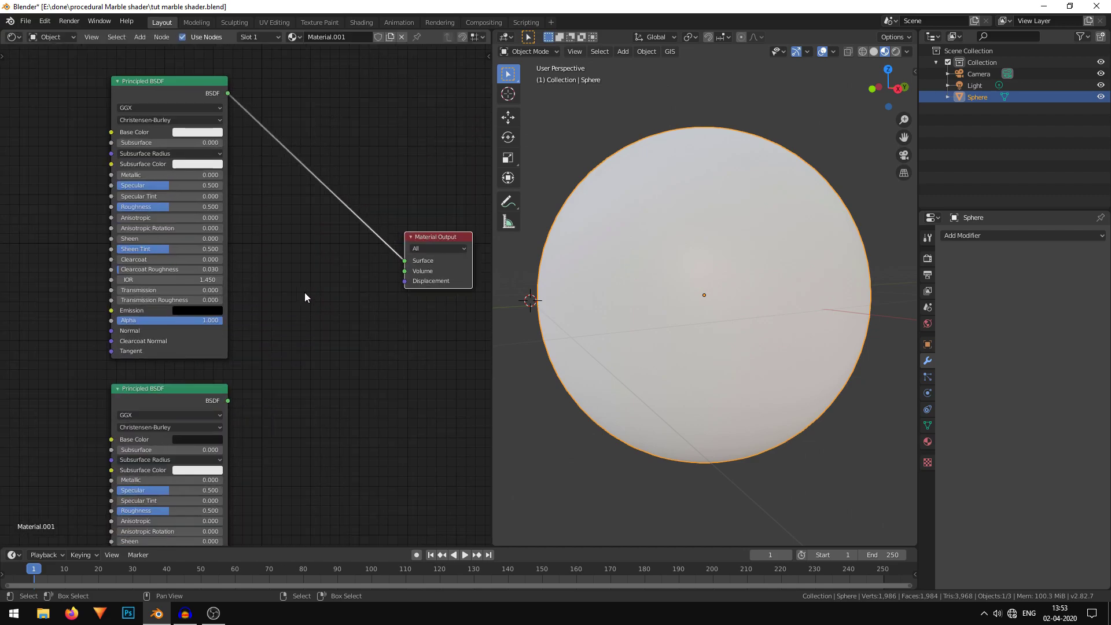
- Add a Mix Shader node on the link between the white Principled BSDF and the Material Output
scroll(318, 267, "up", 1)
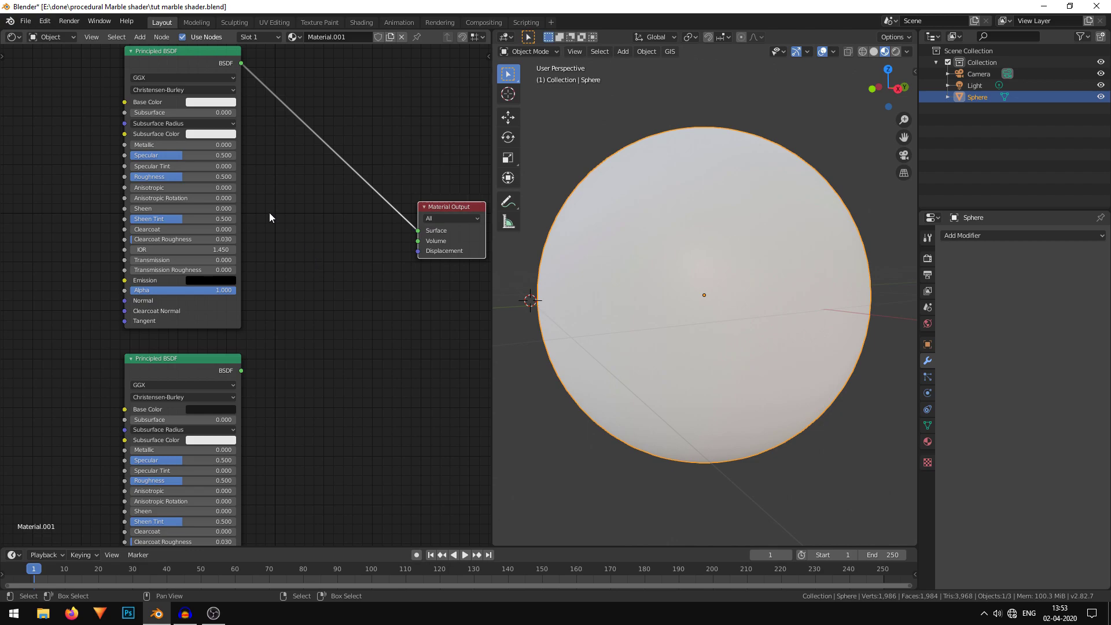
key("shift+a")
mouse_move(254, 282)
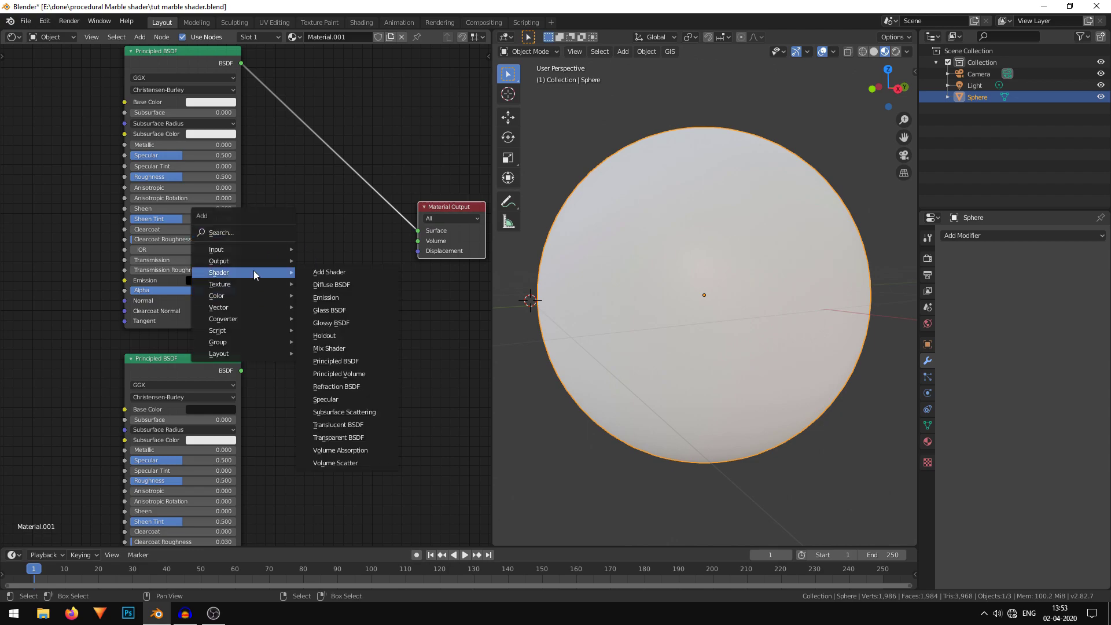
left_click(370, 346)
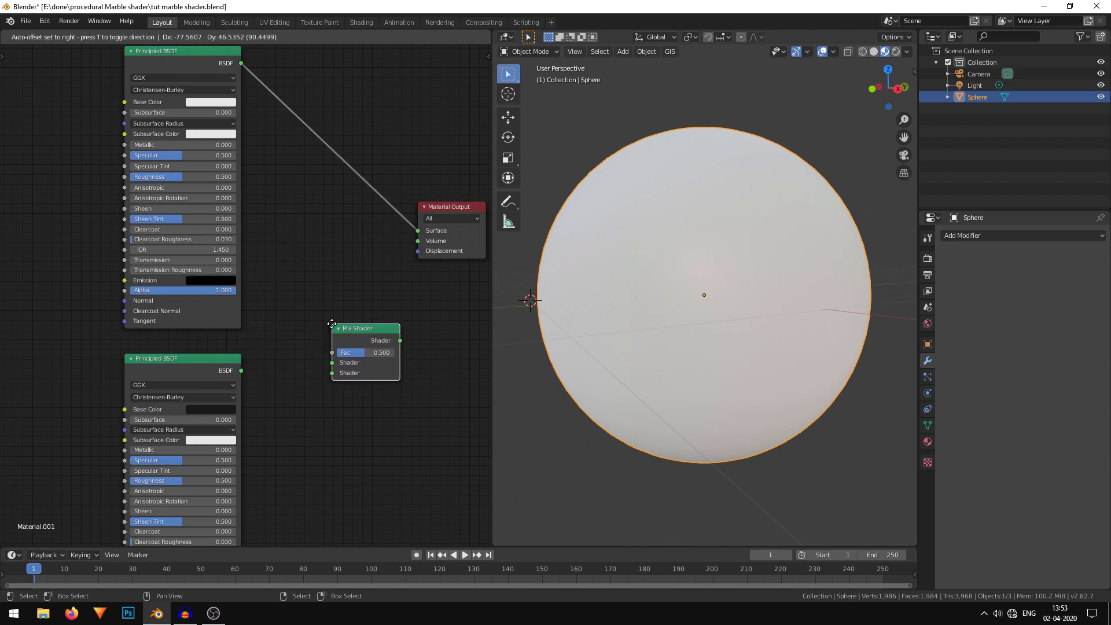
left_click(350, 169)
scroll(286, 371, "up", 1)
middle_click_drag(287, 372, 282, 422)
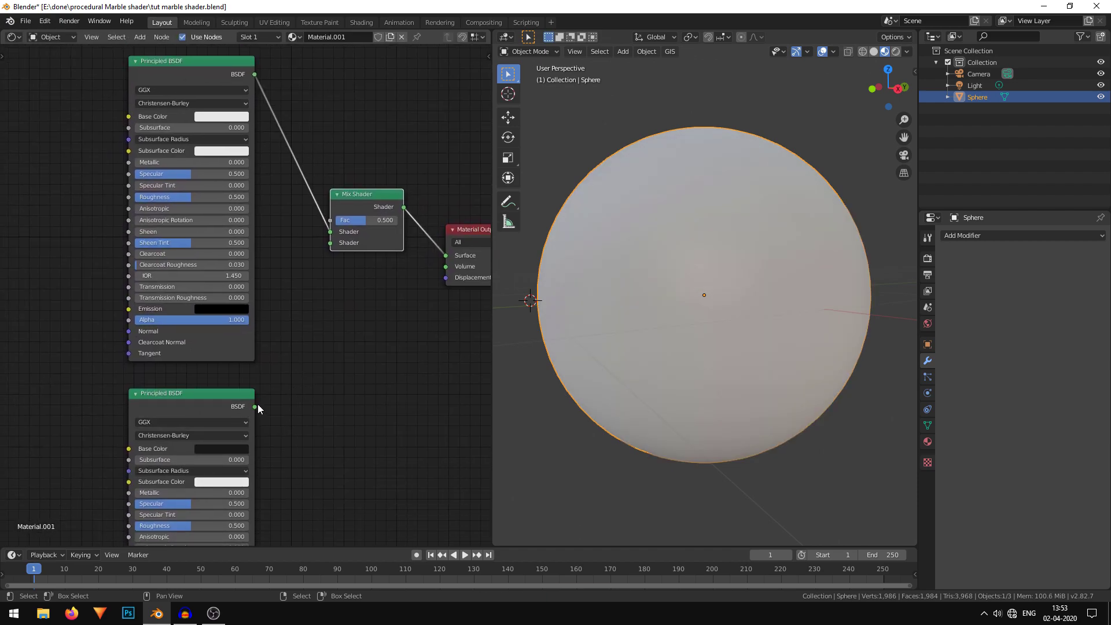
- Connect the dark Principled BSDF's output to the second Shader input of the Mix Shader
mouse_move(255, 407)
left_mouse_down()
mouse_move(338, 397)
mouse_move(304, 325)
mouse_move(307, 259)
mouse_move(331, 246)
left_mouse_up()
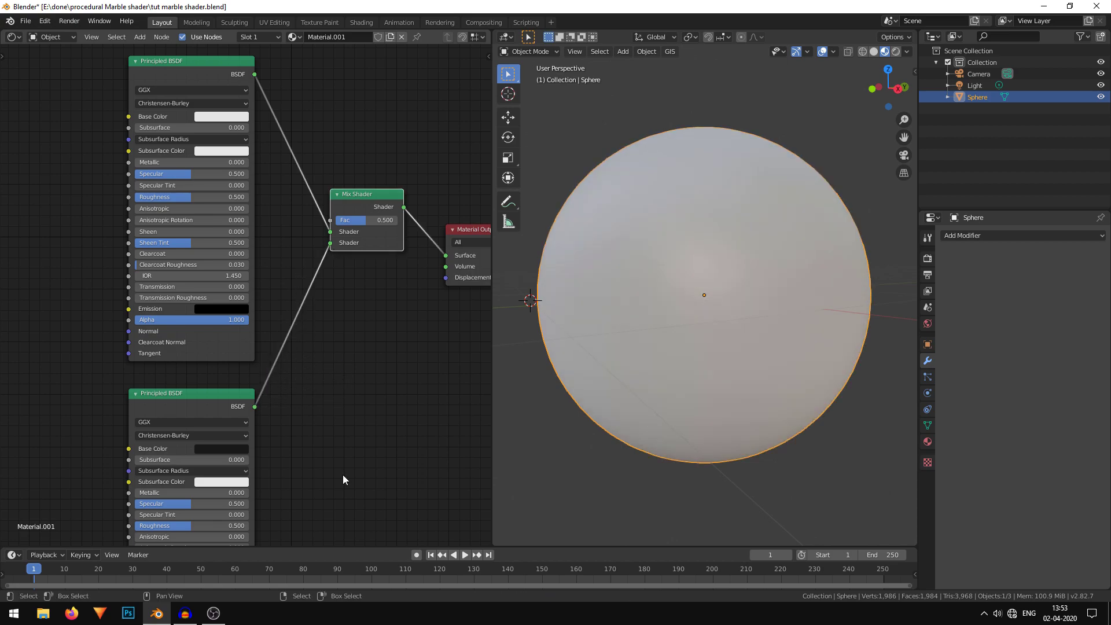
scroll(343, 475, "down", 1)
scroll(343, 475, "up", 1)
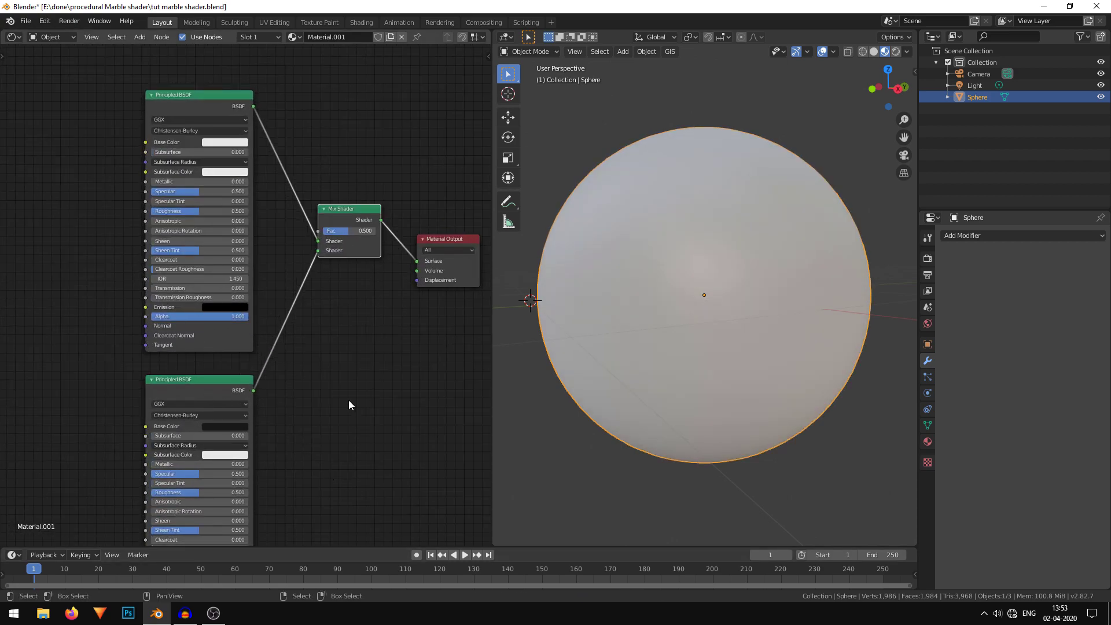
- Add a Wave Texture node and place it above the white Principled BSDF
scroll(326, 183, "up", 1)
middle_click_drag(330, 81, 309, 160)
scroll(326, 185, "down", 5)
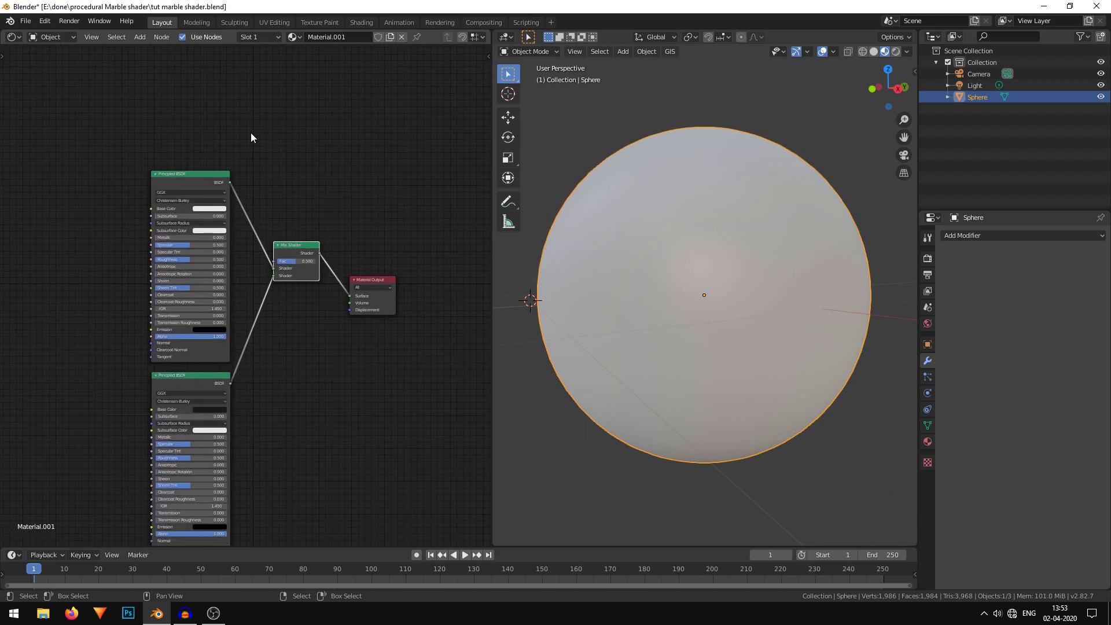
key("shift+a")
mouse_move(241, 142)
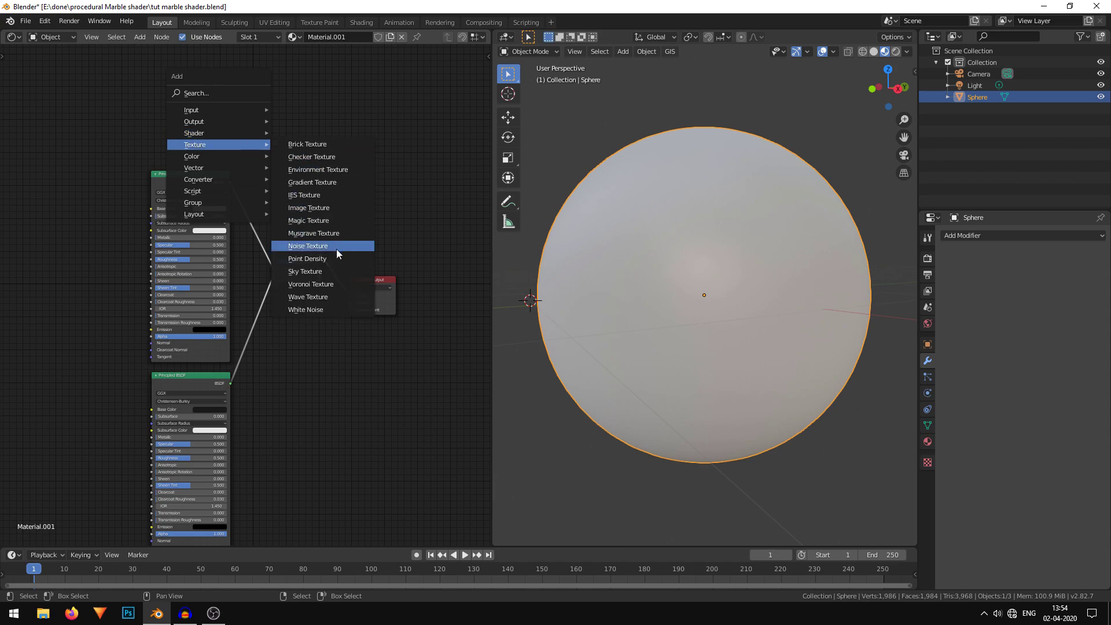
left_click(328, 294)
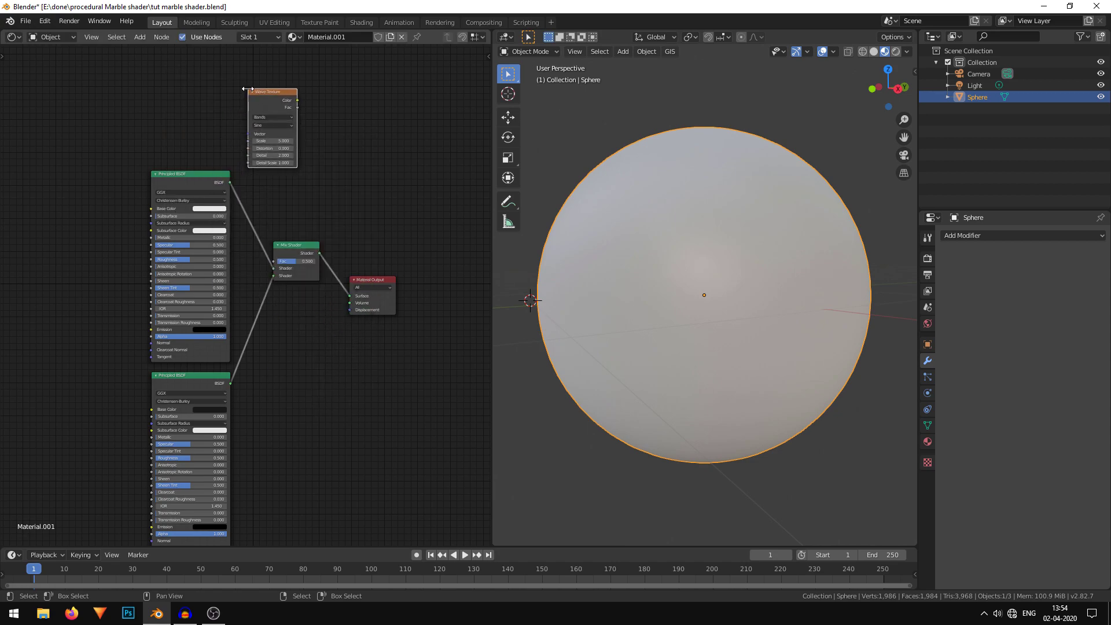
left_click(278, 87)
scroll(342, 181, "up", 3)
middle_click_drag(344, 185, 317, 363)
left_click_drag(272, 152, 126, 127)
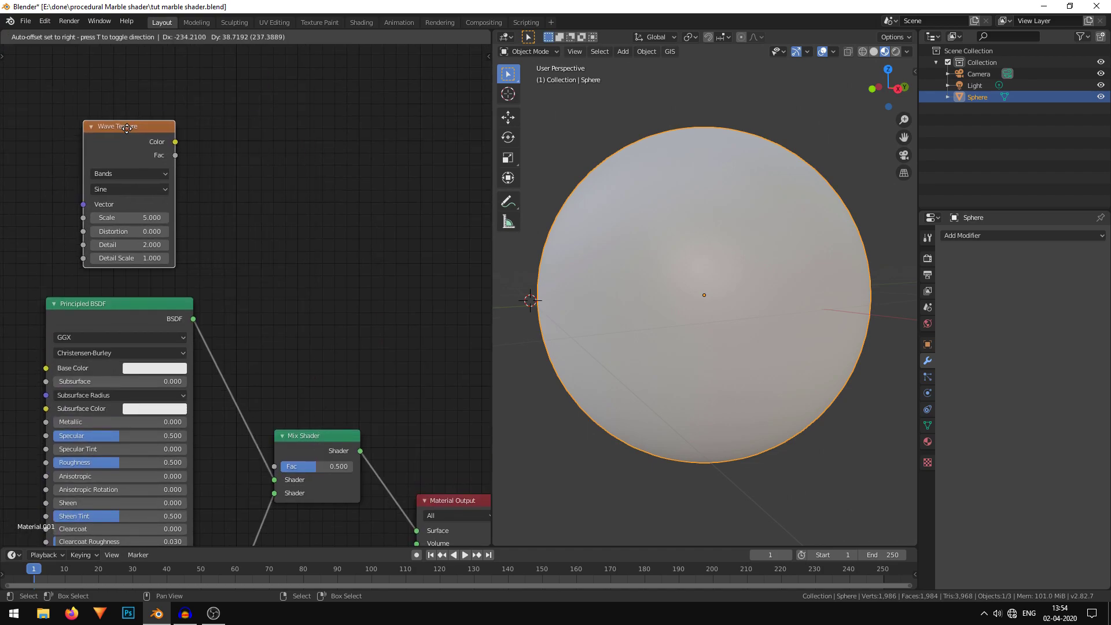
- Raise the Mix Shader level with the top of the white Principled BSDF and nudge the Wave Texture node above it
scroll(283, 247, "left", 1, "ctrl")
left_click_drag(313, 435, 344, 307)
middle_click_drag(346, 244, 356, 279)
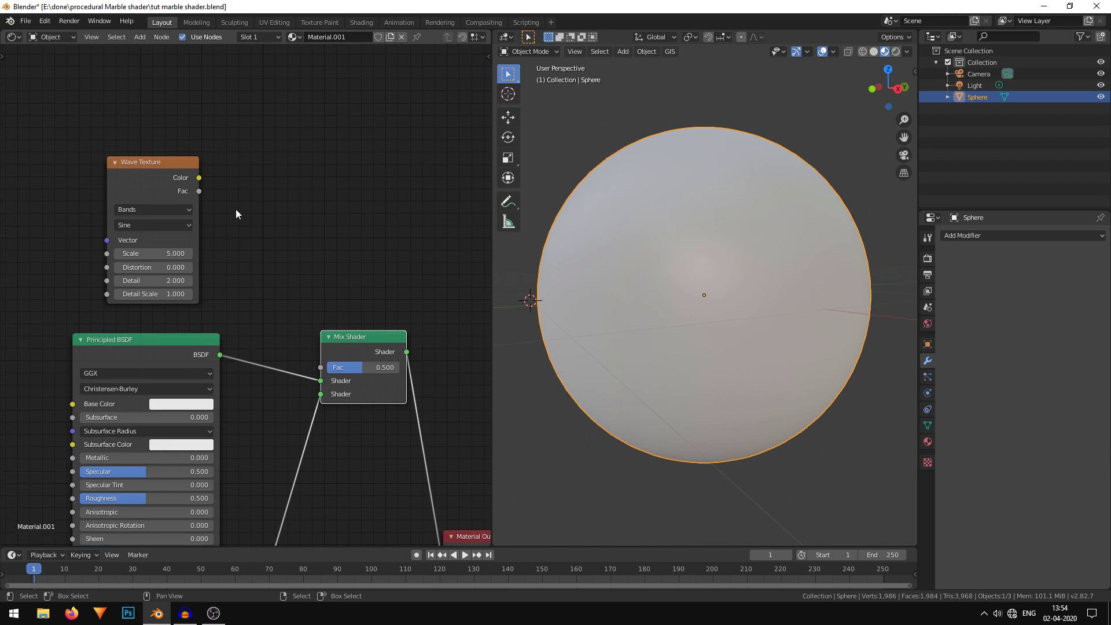
left_click_drag(172, 170, 153, 184)
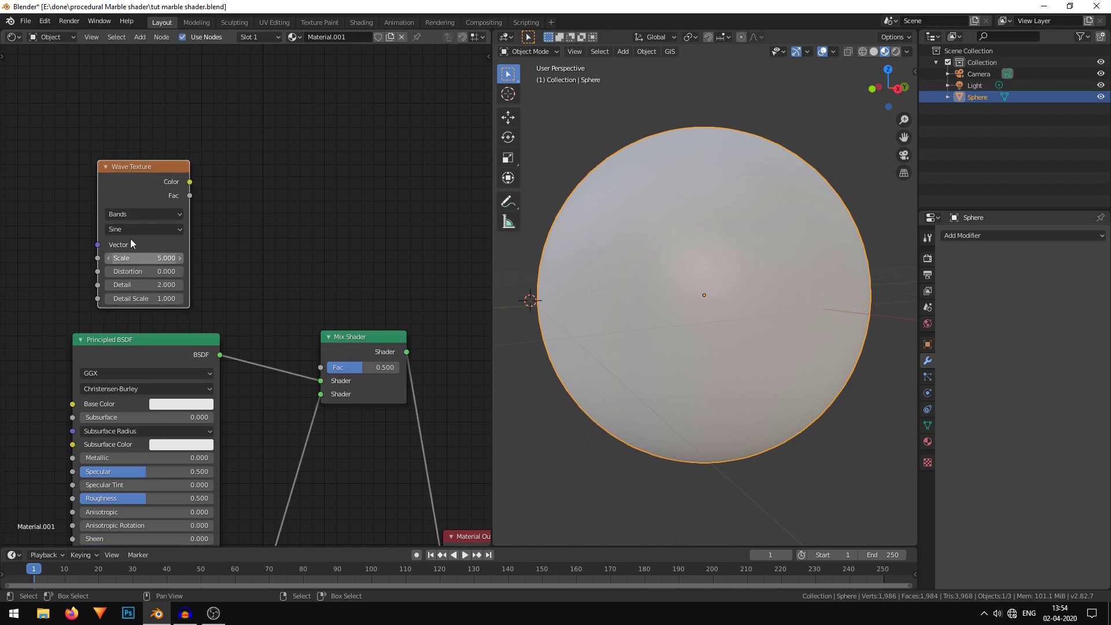
- Add a ColorRamp node beside the Wave Texture, above the Mix Shader
middle_click_drag(260, 113, 239, 119)
key("shift+a")
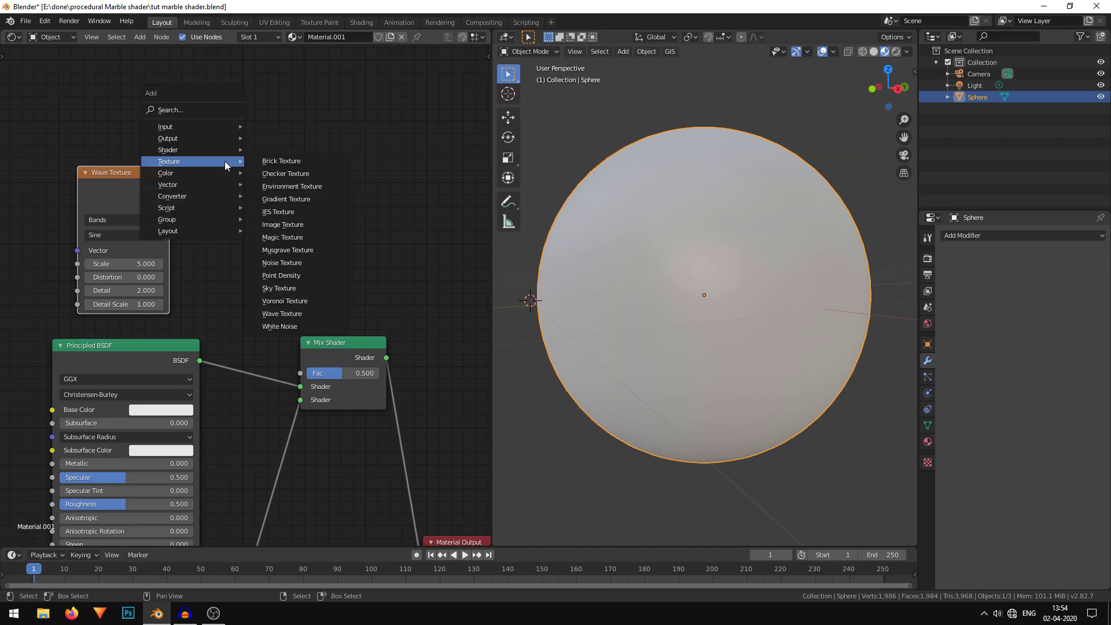
mouse_move(210, 196)
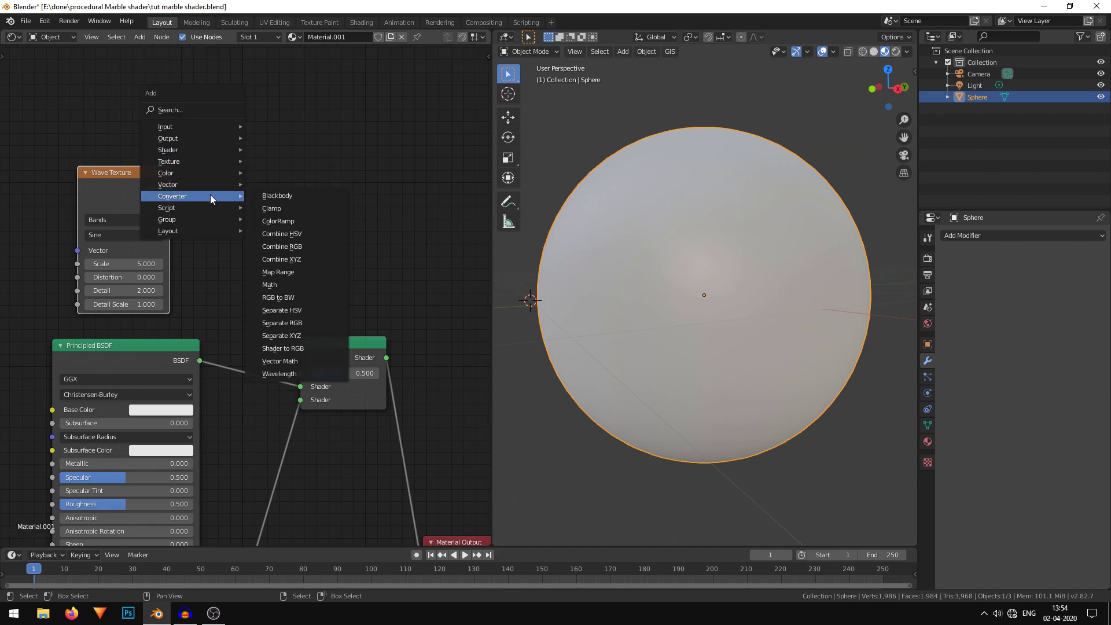
left_click(309, 221)
middle_click_drag(197, 192, 176, 202)
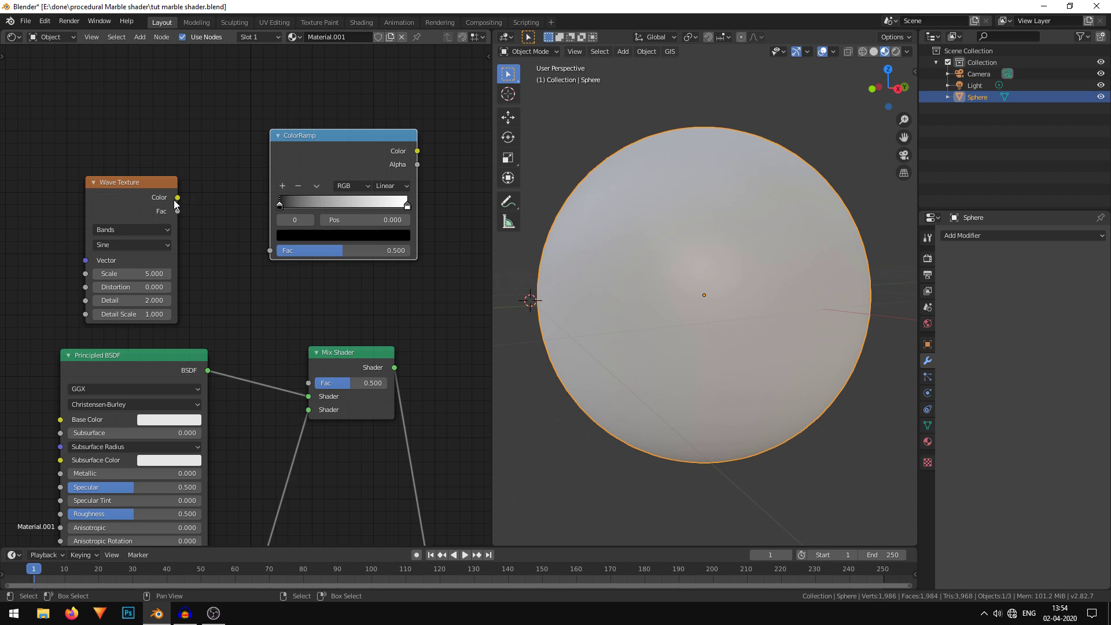
- Connect the Wave Texture's Color to the ColorRamp's Fac and the ColorRamp's Color to the Mix Shader's Fac
scroll(201, 217, "up", 1)
left_click_drag(162, 216, 277, 282)
scroll(289, 301, "down", 1)
middle_click_drag(300, 320, 285, 309)
mouse_move(419, 169)
left_mouse_down()
mouse_move(450, 213)
mouse_move(304, 294)
mouse_move(245, 366)
mouse_move(300, 418)
left_mouse_up()
left_click_drag(311, 150, 231, 193)
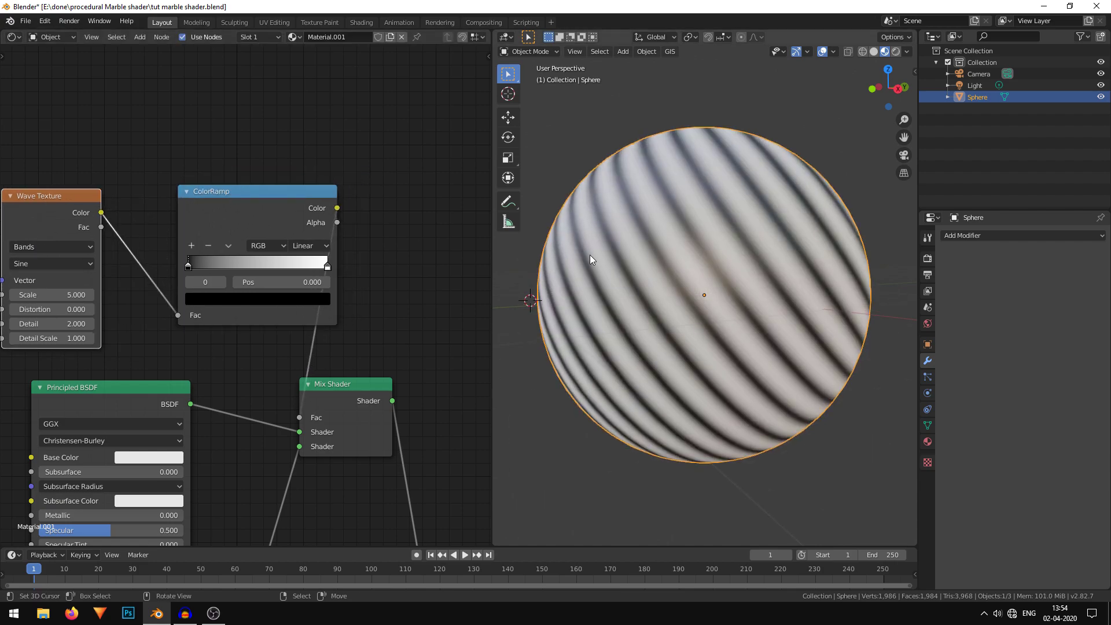
- Move the ColorRamp node closer to the Wave Texture and flip its color ramp
scroll(605, 330, "down", 2)
scroll(742, 321, "up", 2)
middle_click_drag(741, 321, 709, 309)
middle_click_drag(403, 305, 452, 268)
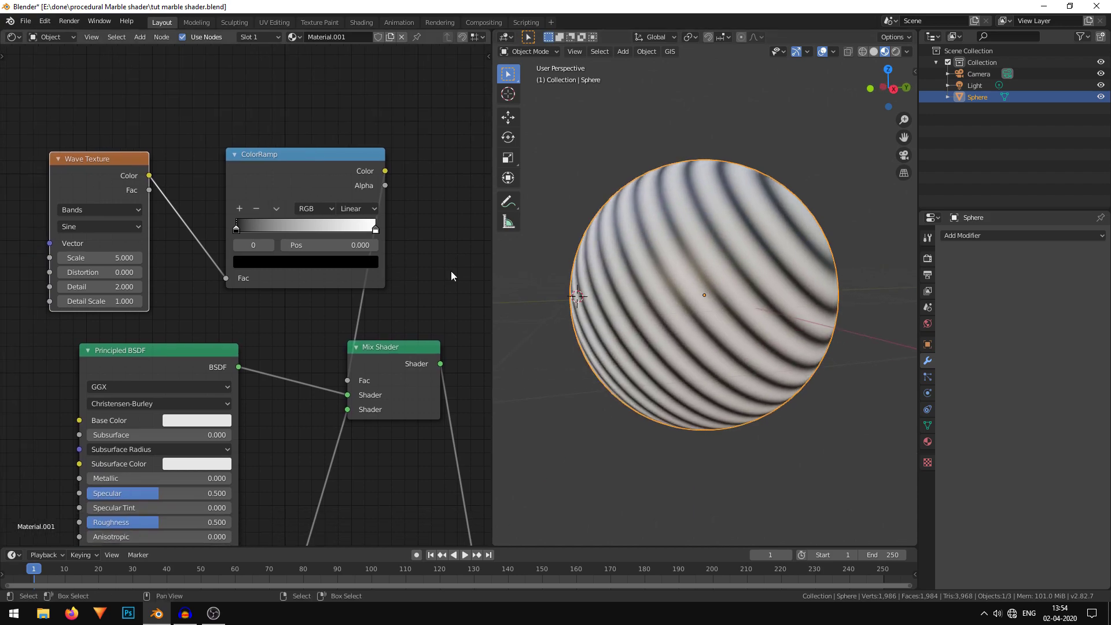
left_click_drag(310, 191, 274, 175)
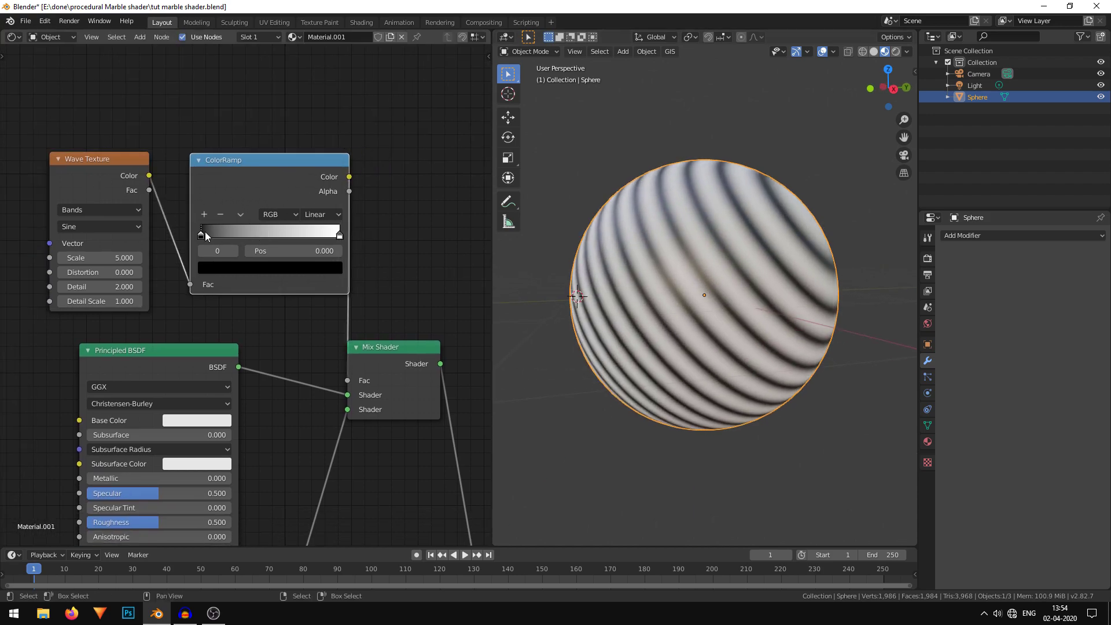
left_click(241, 214)
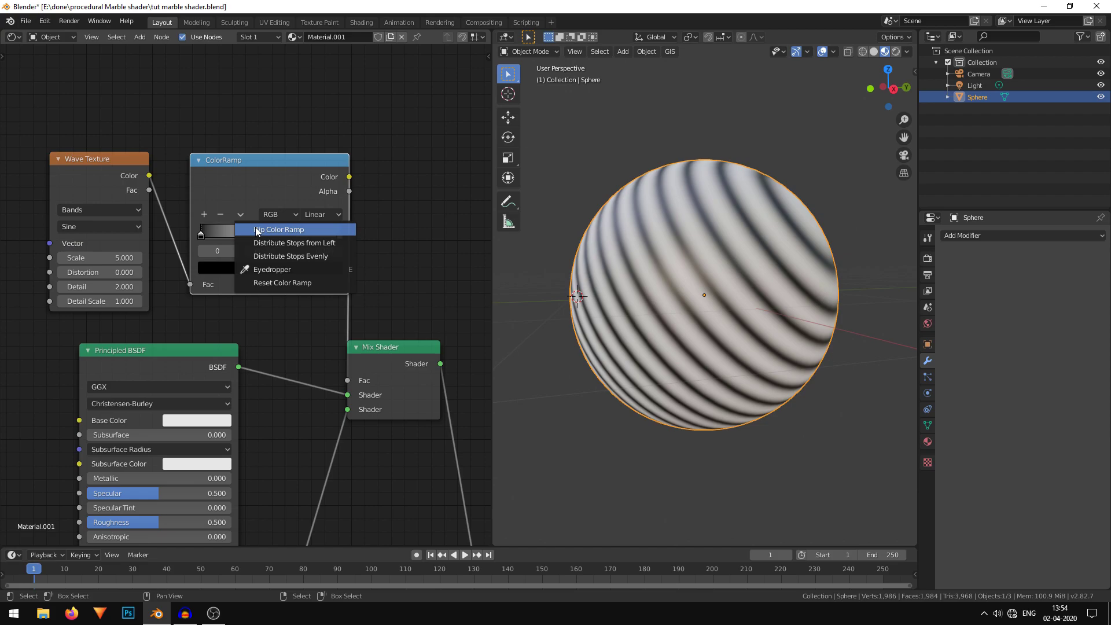
left_click(242, 215)
left_click(254, 229)
- Move the ColorRamp's black stop to position 0.300
scroll(180, 221, "up", 3)
left_click(200, 235)
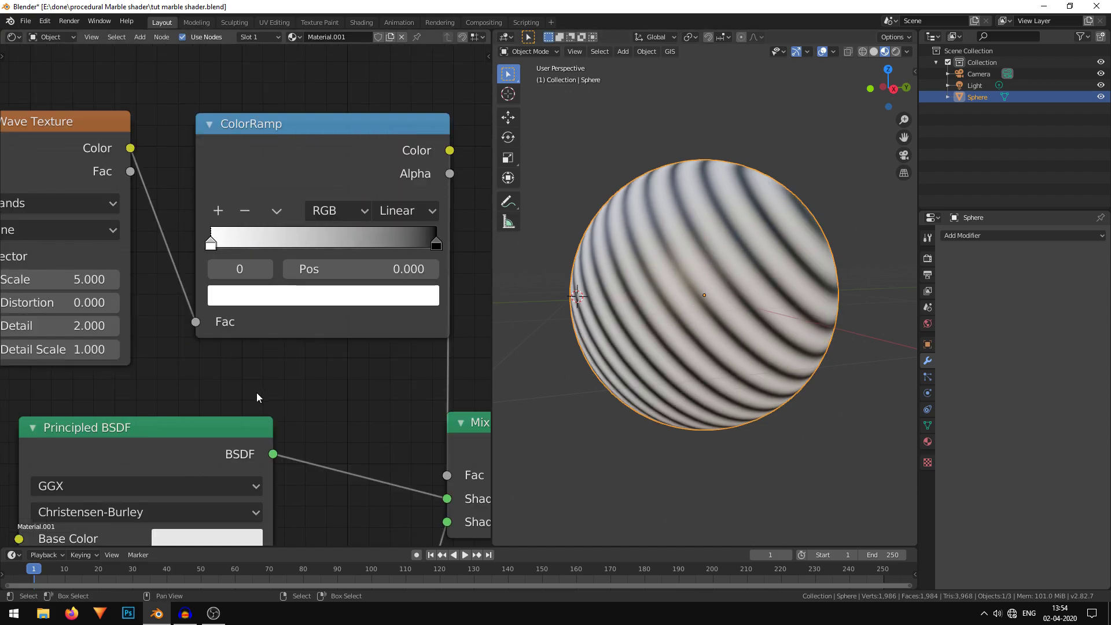
left_click_drag(436, 243, 272, 251)
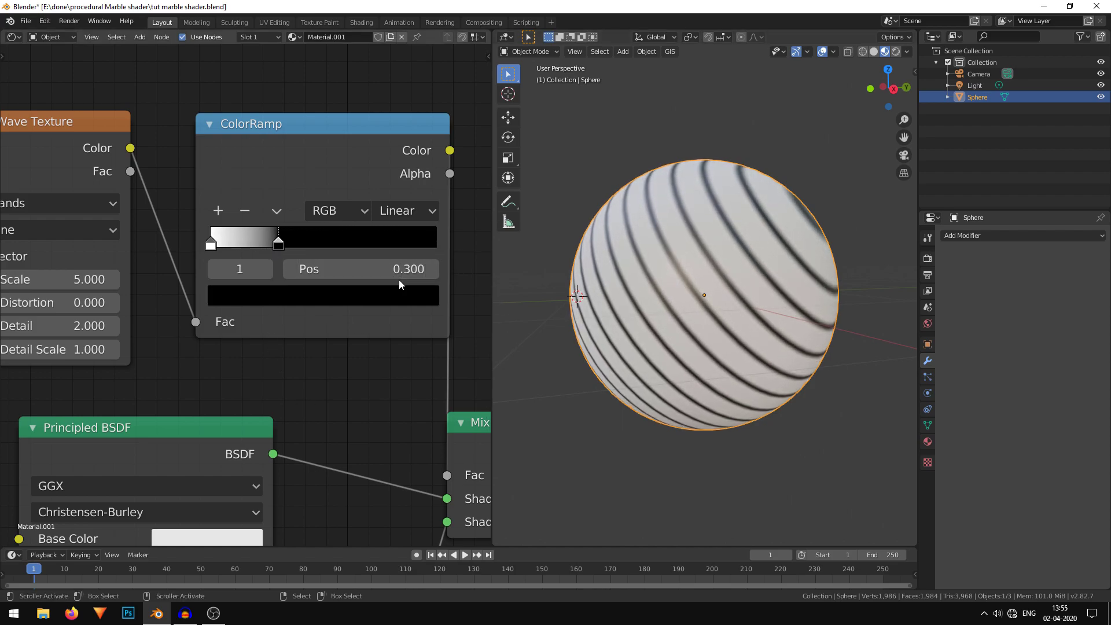
- Set the Wave Texture's Scale to 3, Distortion to 14.6 and Detail to 16
scroll(356, 263, "down", 5)
middle_click_drag(337, 373, 310, 355)
scroll(781, 346, "up", 1)
scroll(223, 307, "up", 3)
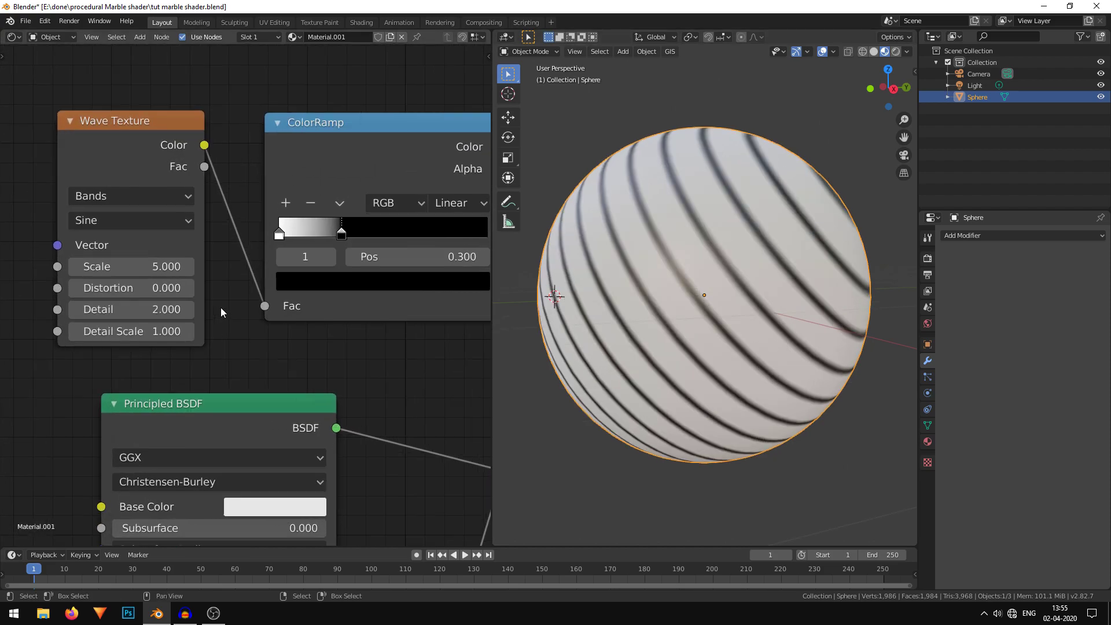
scroll(221, 312, "up", 1)
double_click(183, 296)
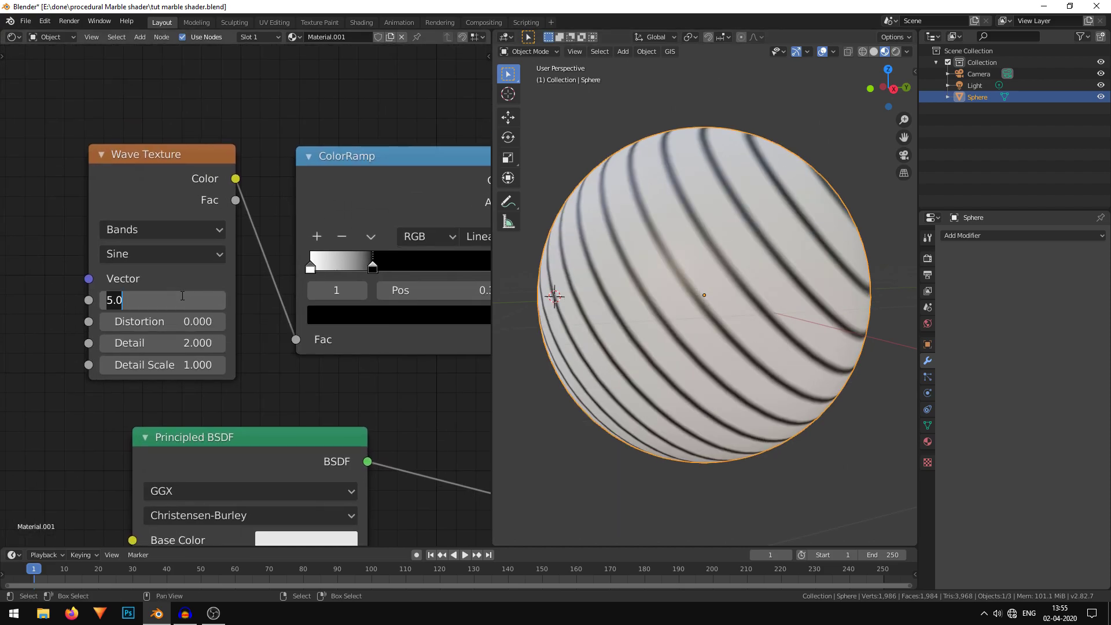
type("3")
key("Return")
left_click_drag(174, 321, 278, 321)
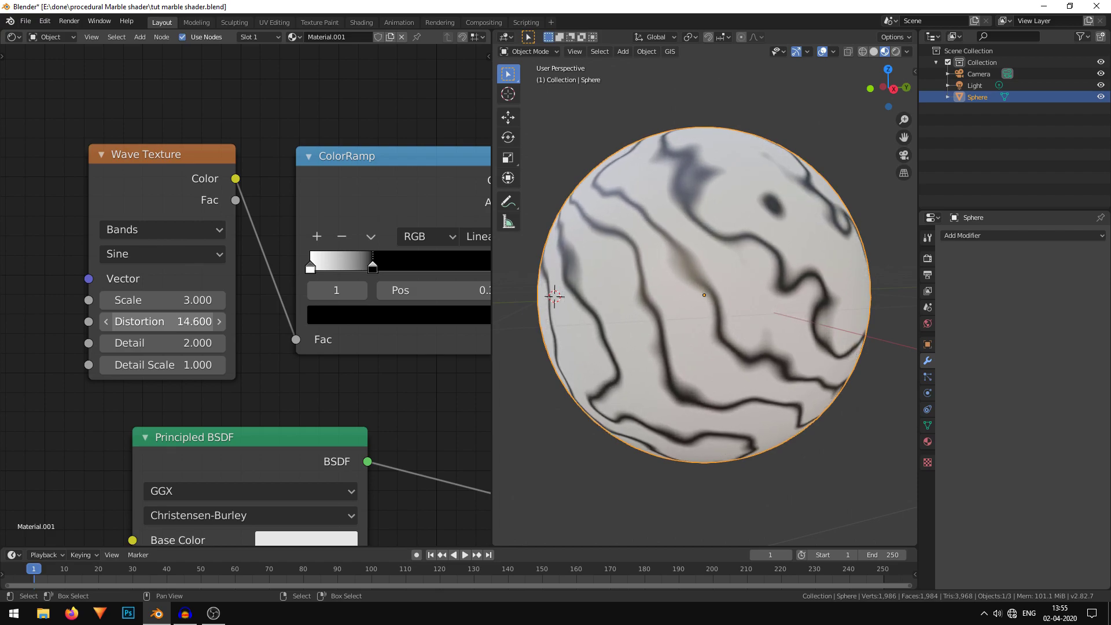
left_click(175, 343)
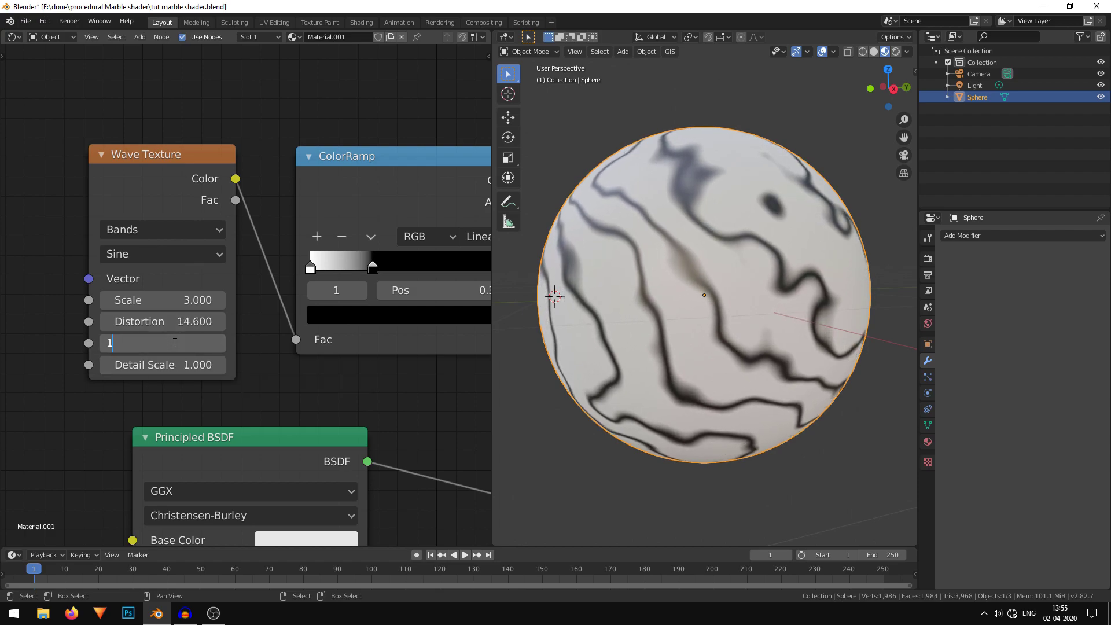
key("Return")
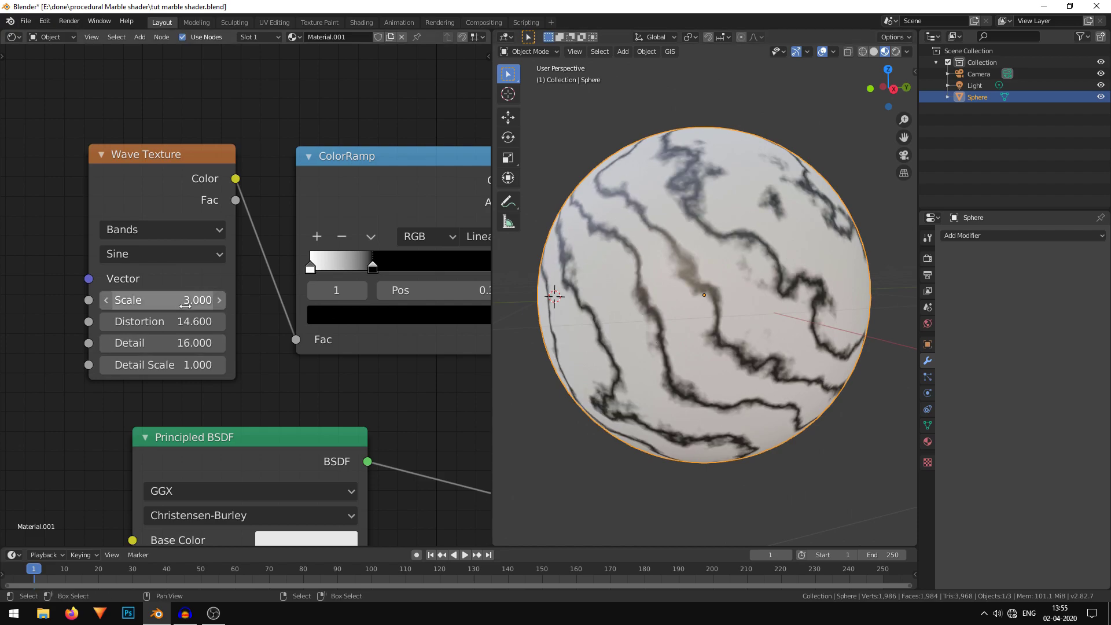
- Raise the Wave Texture's Distortion to 34.6 and its Scale to 3.5
mouse_move(165, 321)
left_mouse_down()
mouse_move(216, 321)
mouse_move(166, 302)
left_mouse_up()
left_click(166, 297)
key("Return")
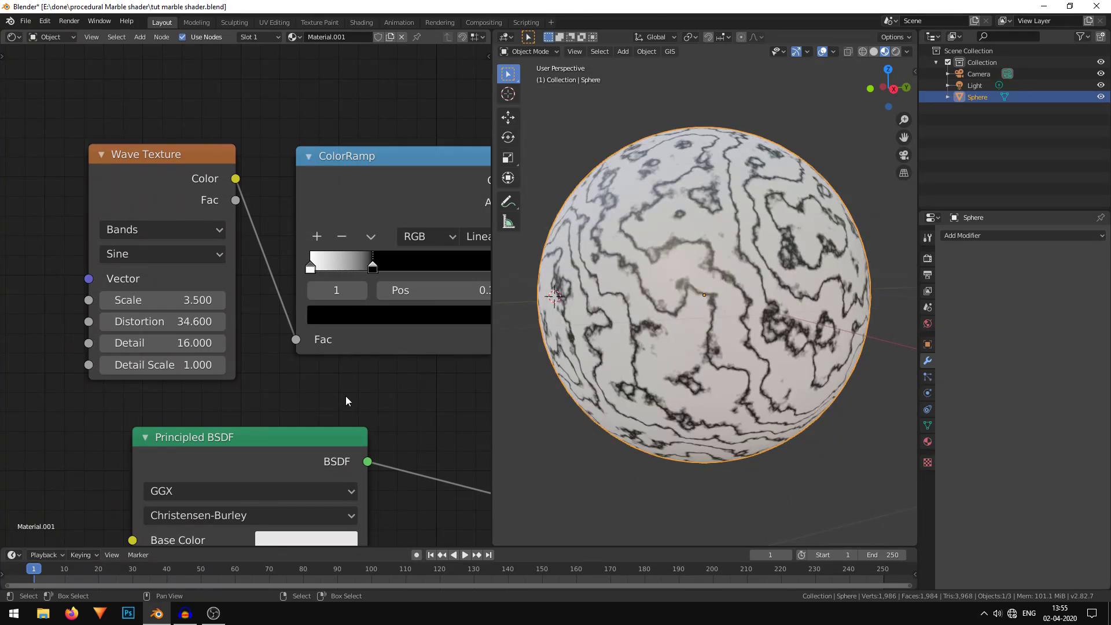
- Set the Roughness of both the white and the dark Principled BSDF to 0
scroll(345, 394, "down", 4)
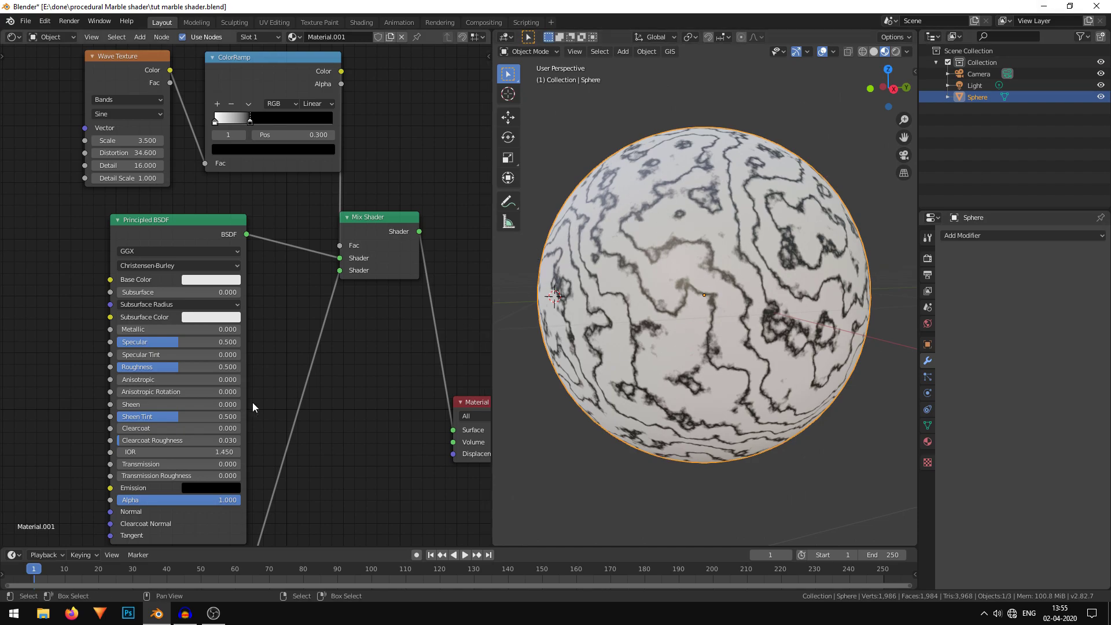
scroll(260, 346, "down", 2)
middle_click_drag(260, 346, 309, 262)
scroll(318, 288, "up", 3)
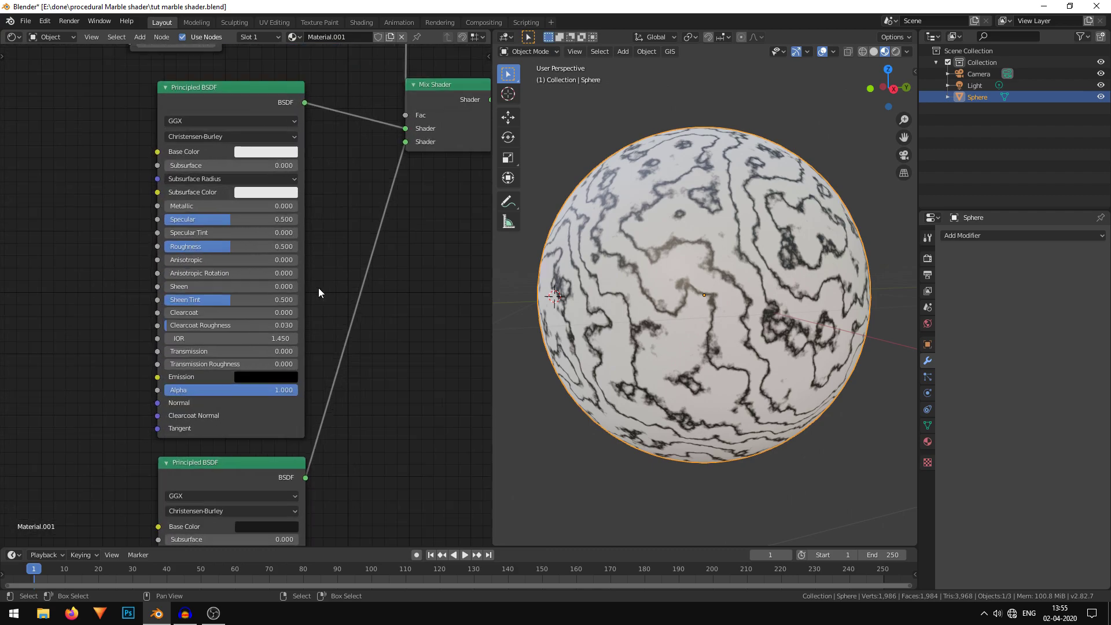
left_click_drag(252, 289, 174, 291)
scroll(443, 457, "down", 4)
middle_click_drag(416, 498, 410, 381)
mouse_move(268, 462)
left_mouse_down()
mouse_move(249, 457)
mouse_move(267, 459)
left_mouse_up()
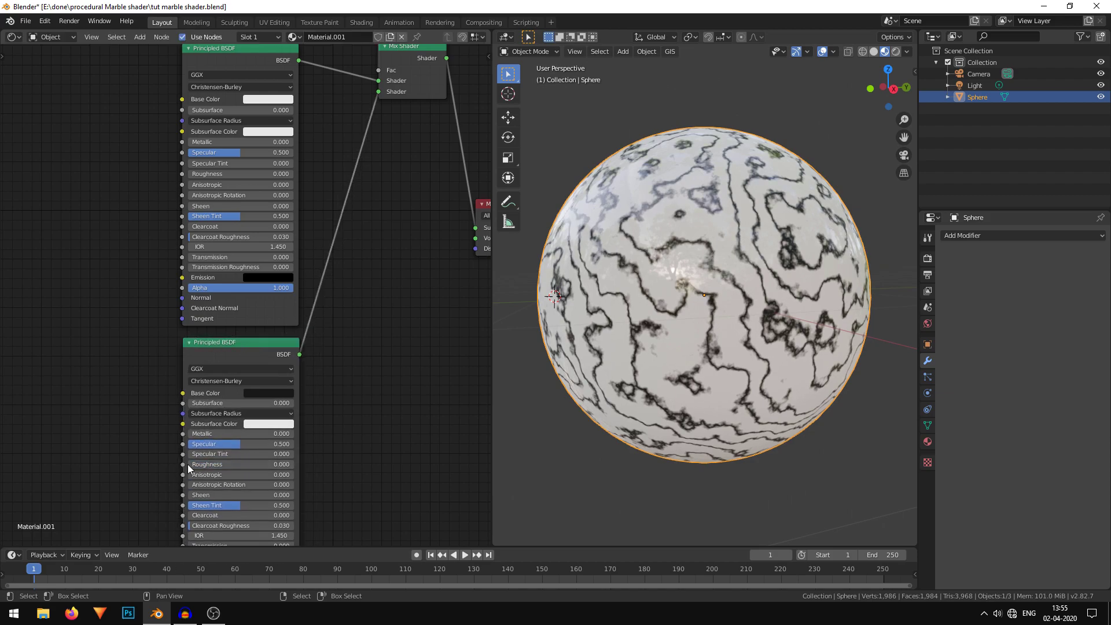
- Enable Ambient Occlusion, Bloom and Screen Space Reflections in the Eevee render settings
middle_click_drag(689, 301, 747, 331)
left_click(927, 259)
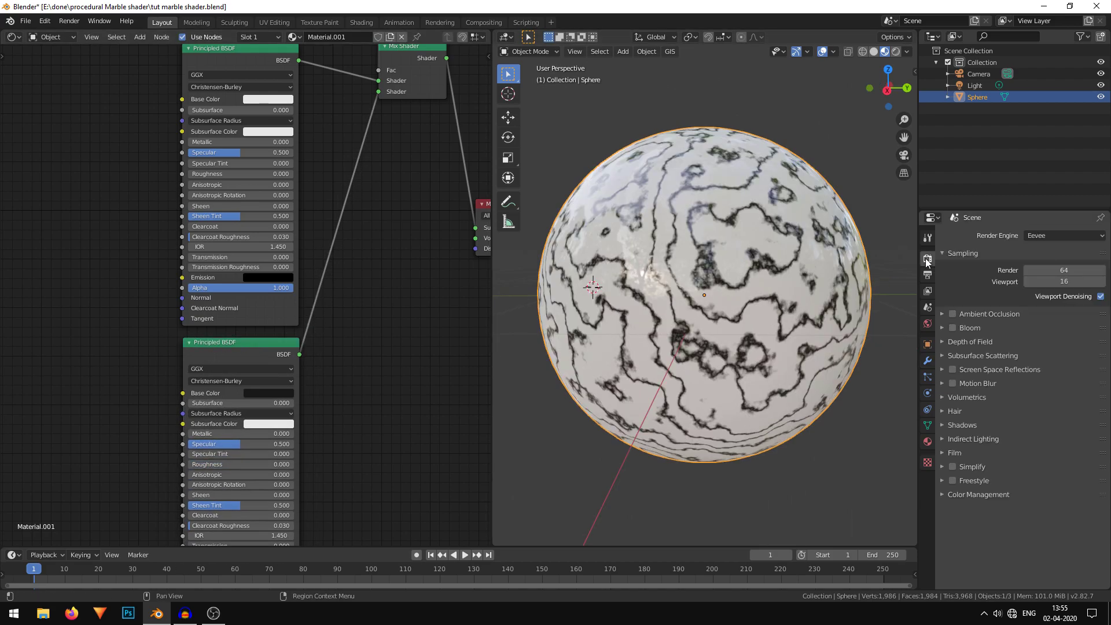
left_click(953, 315)
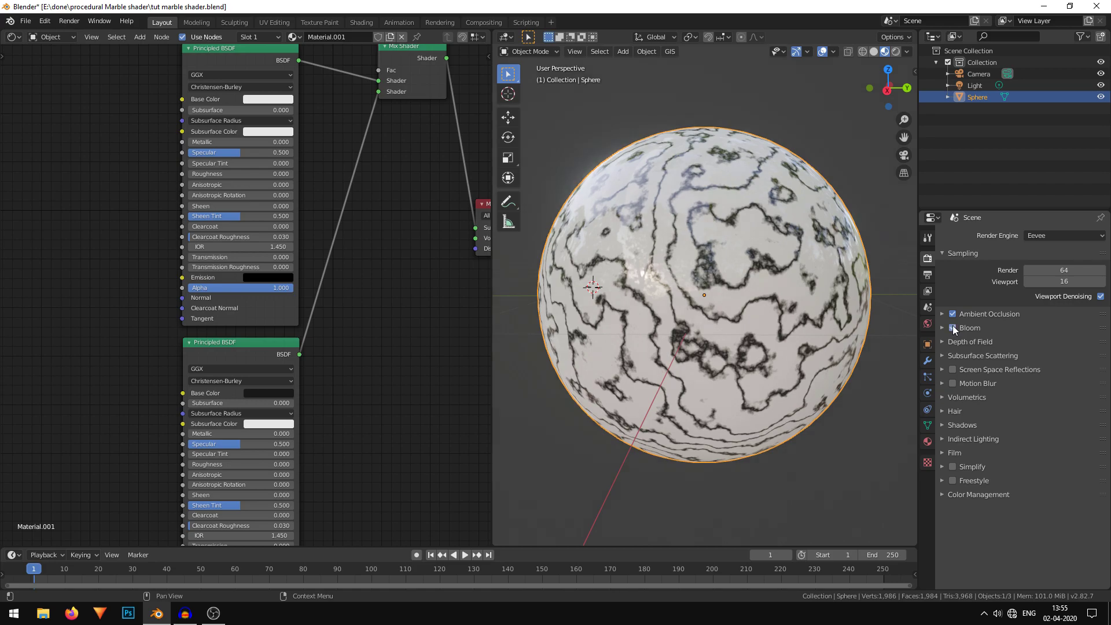
left_click(954, 369)
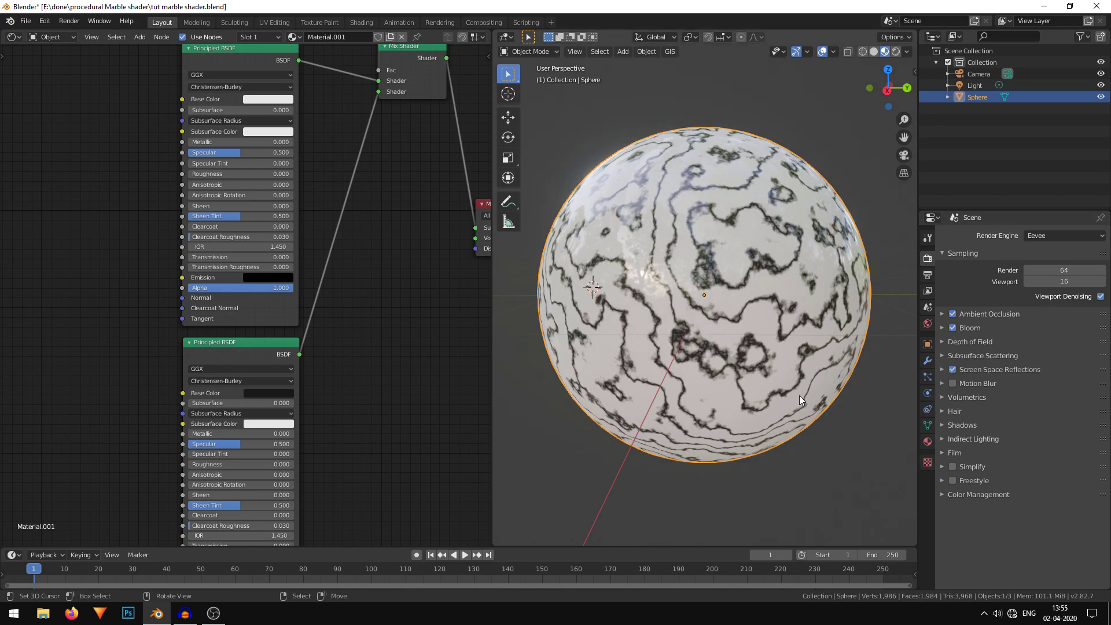
- Set the white Principled BSDF's Specular to 1.000 and raise the dark one's Specular as well
scroll(708, 356, "down", 2)
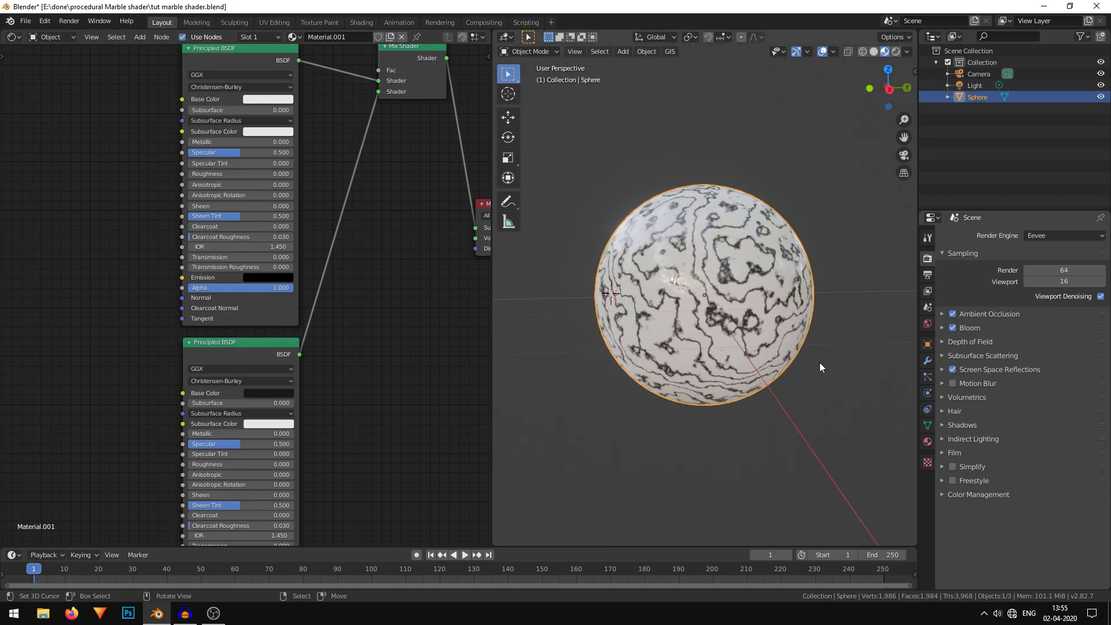
middle_click_drag(635, 339, 762, 193)
middle_click_drag(856, 268, 857, 261)
middle_click_drag(332, 216, 302, 323)
scroll(294, 383, "up", 6)
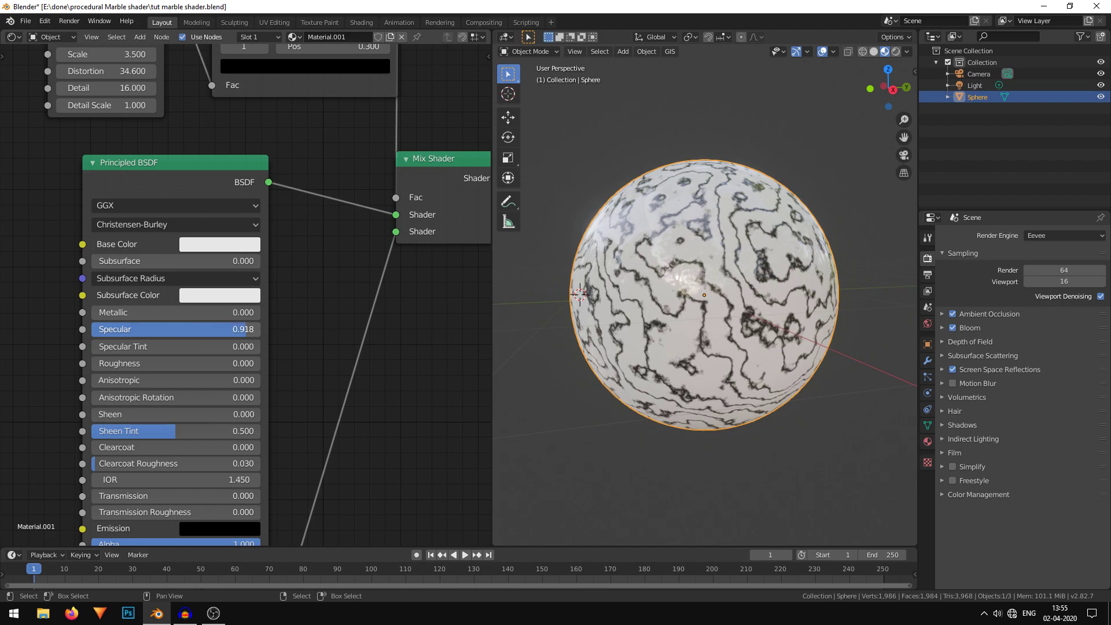
middle_click_drag(290, 390, 312, 184)
middle_click_drag(265, 366, 283, 223)
left_click_drag(218, 451, 301, 452)
middle_click_drag(372, 201, 369, 480)
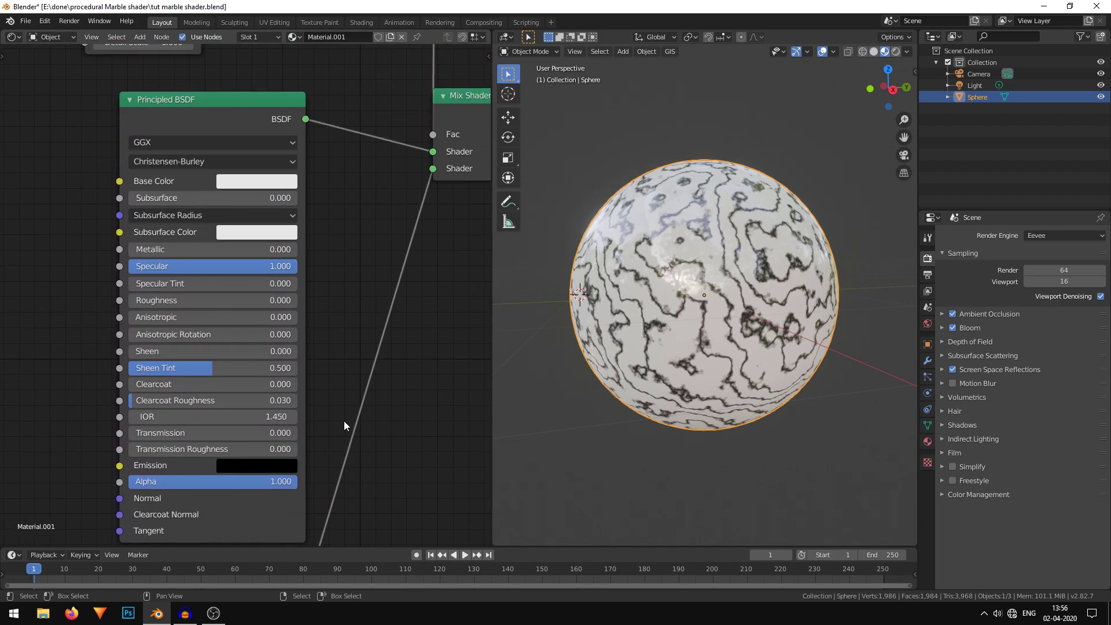
- Move the ColorRamp's black stop closer to the white stop to thin the dark veins
middle_click_drag(339, 213, 269, 524)
scroll(300, 324, "up", 2)
left_click_drag(300, 228, 257, 235)
middle_click_drag(639, 297, 782, 306)
middle_click_drag(241, 361, 346, 362)
mouse_move(139, 269)
left_mouse_down()
mouse_move(161, 269)
mouse_move(128, 268)
mouse_move(139, 269)
left_mouse_up()
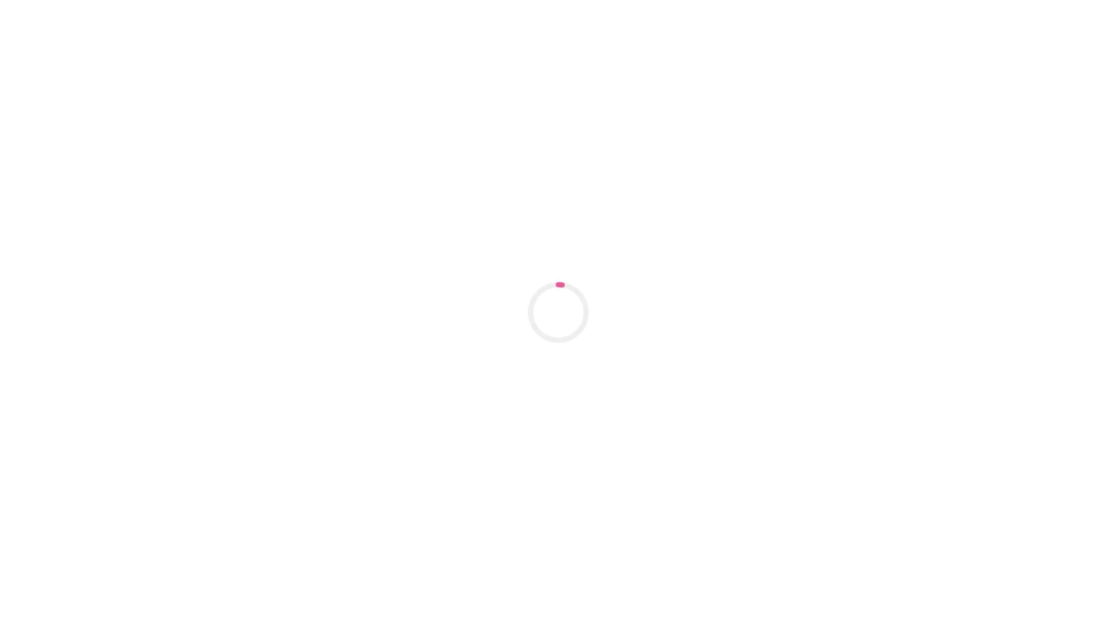